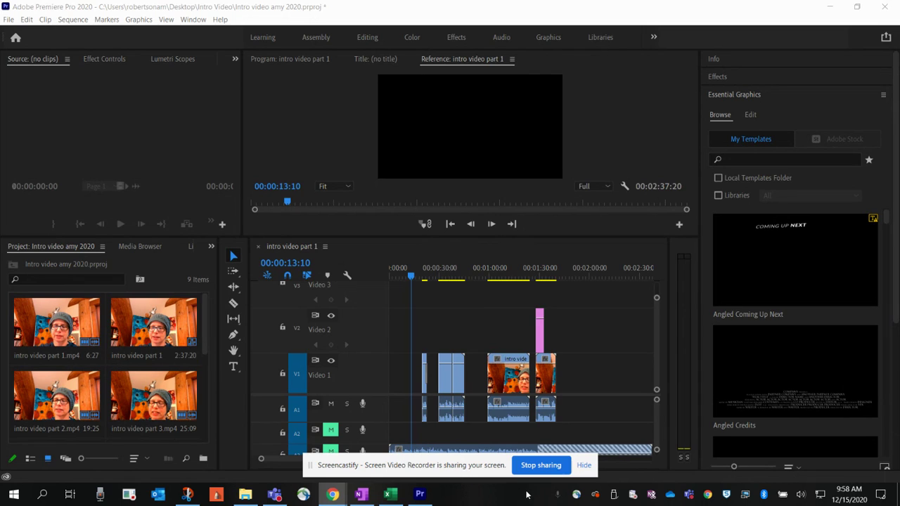
Switch to the saved custom workspace layout and reopen the Essential Graphics template browser
left_click_drag(482, 460, 754, 492)
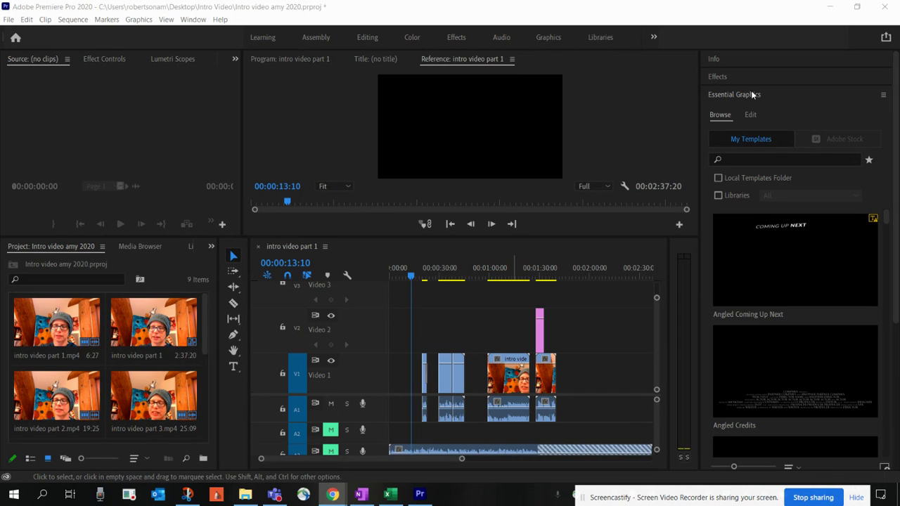
left_click(201, 20)
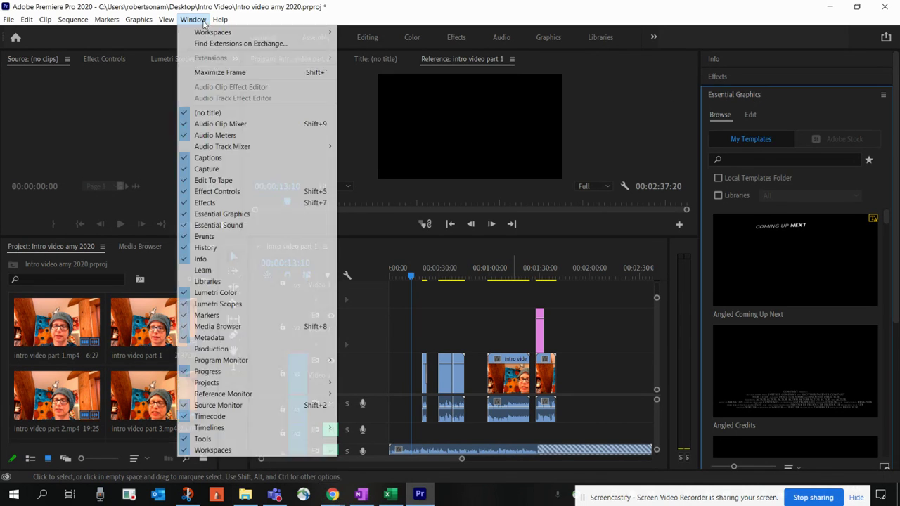
mouse_move(212, 32)
left_click(378, 43)
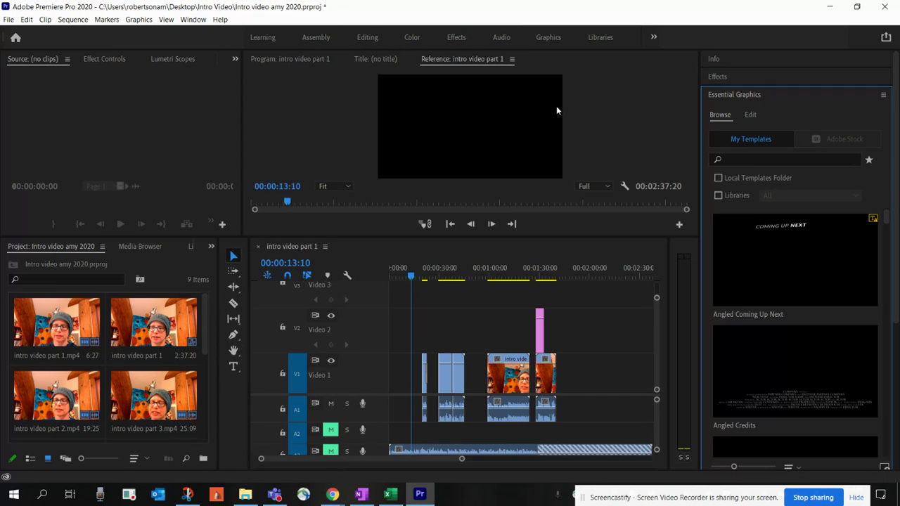
left_click(731, 95)
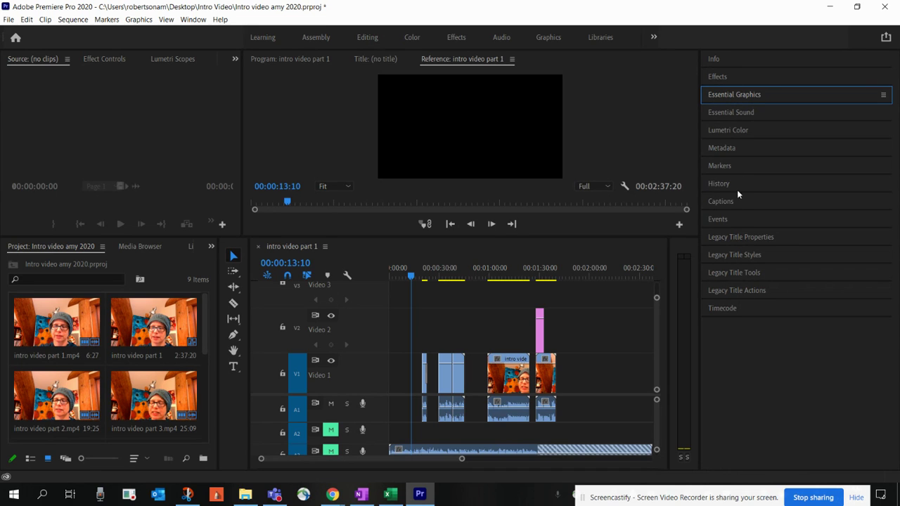
left_click(731, 95)
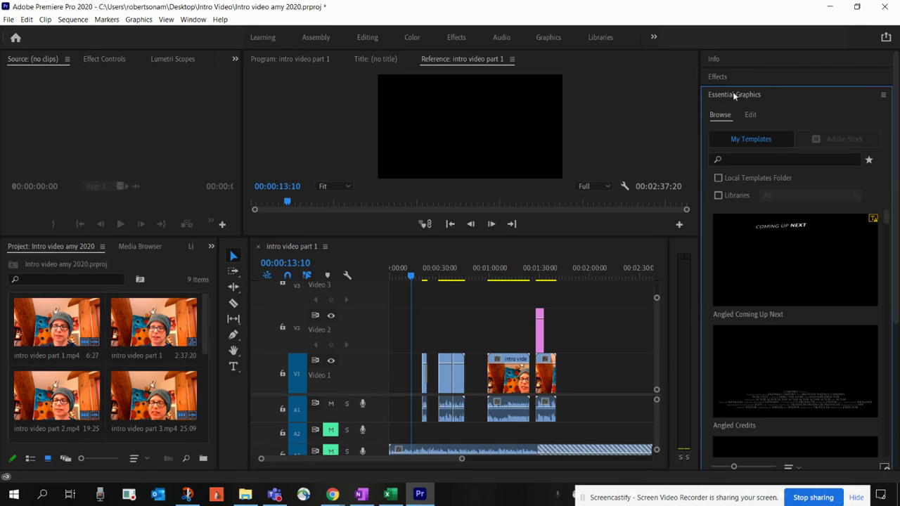
Scroll the My Templates list down until the Bold Title template is visible
scroll(826, 267, "down", 1)
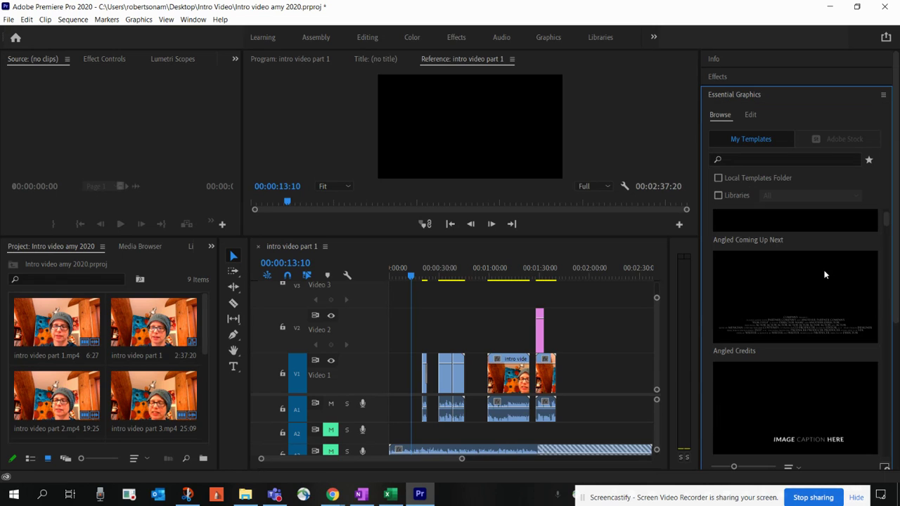
scroll(807, 295, "down", 1)
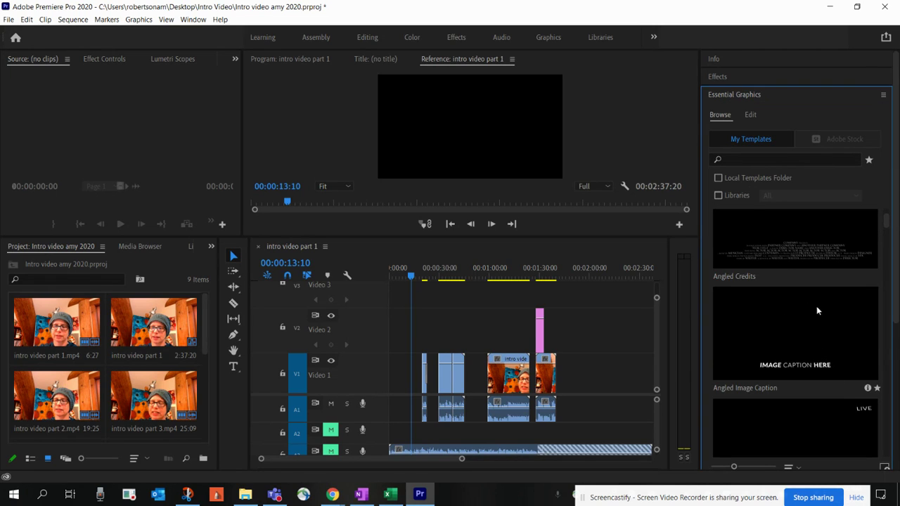
scroll(815, 312, "down", 3)
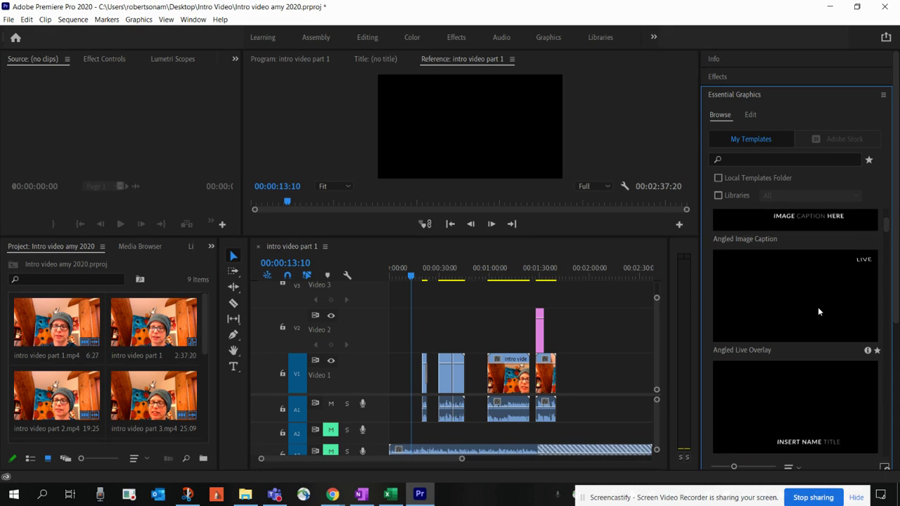
scroll(813, 314, "down", 2)
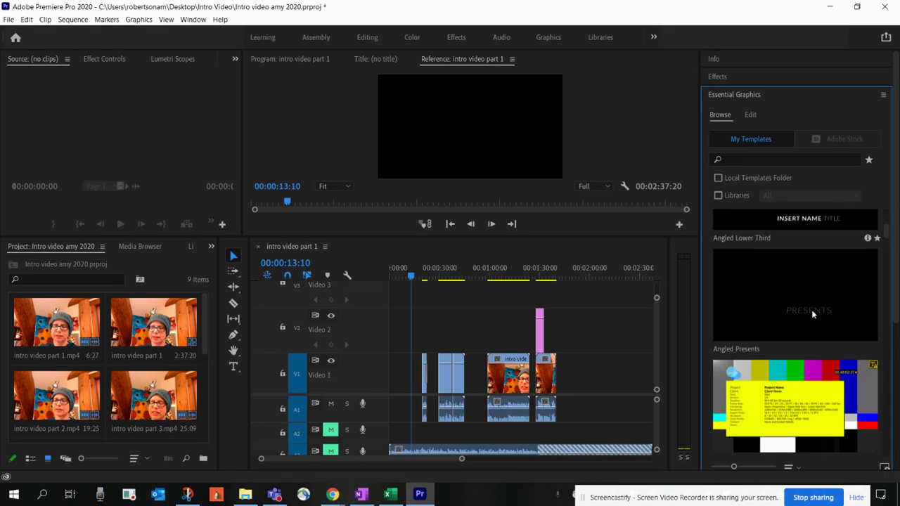
scroll(813, 313, "down", 1)
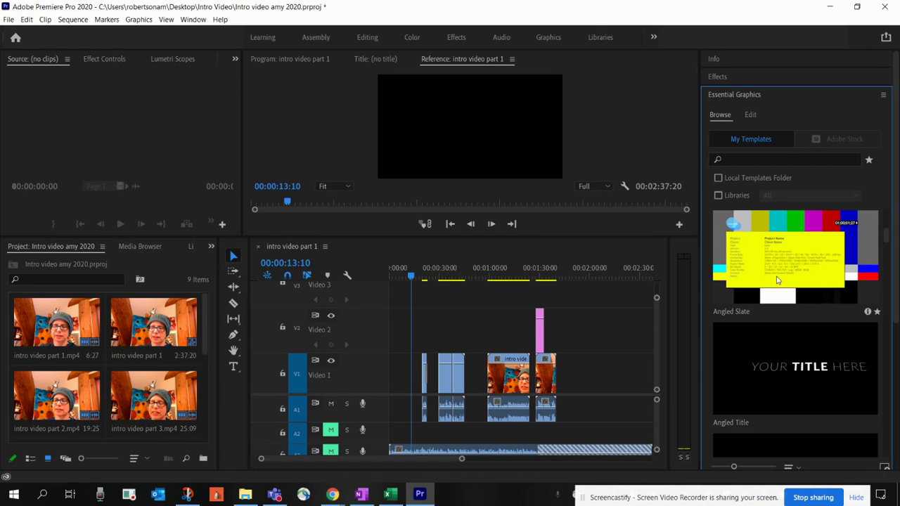
scroll(780, 296, "down", 1)
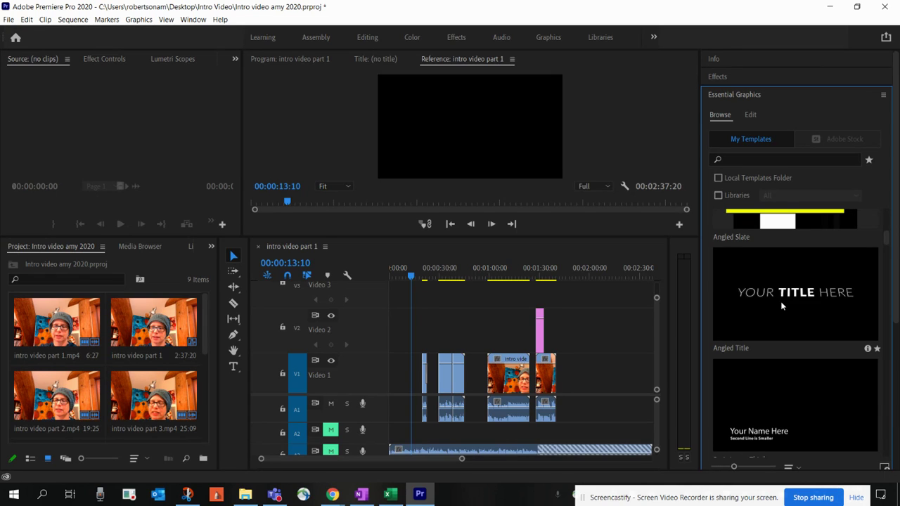
scroll(780, 301, "down", 4)
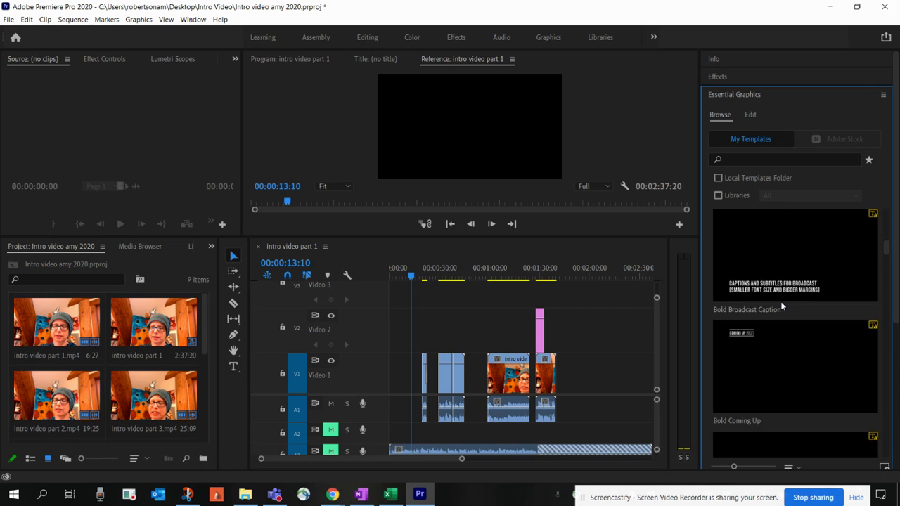
scroll(780, 301, "down", 3)
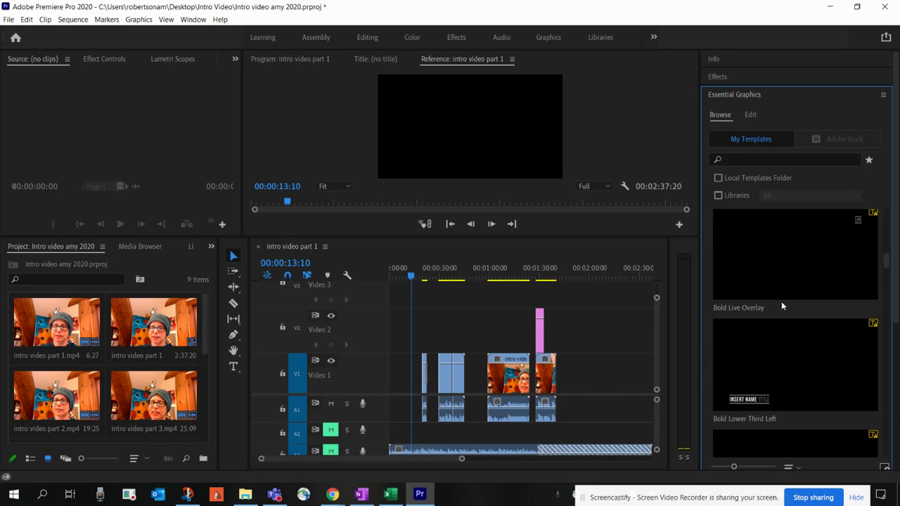
scroll(781, 301, "down", 3)
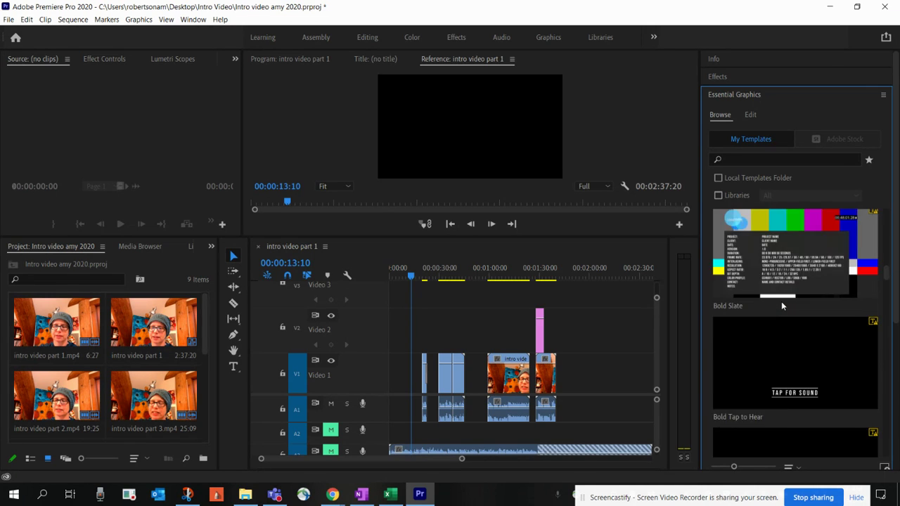
scroll(781, 301, "down", 2)
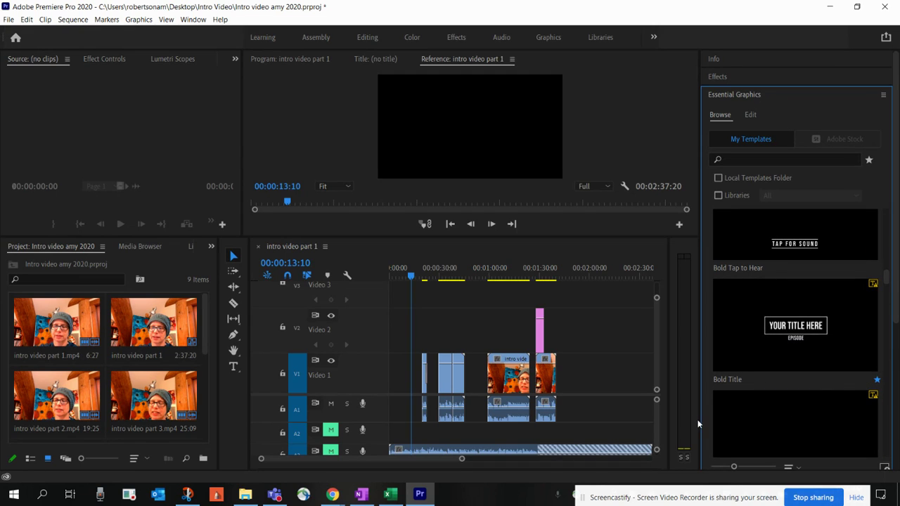
Drag the Bold Title template onto the timeline and zoom in on it
left_click_drag(835, 324, 407, 354)
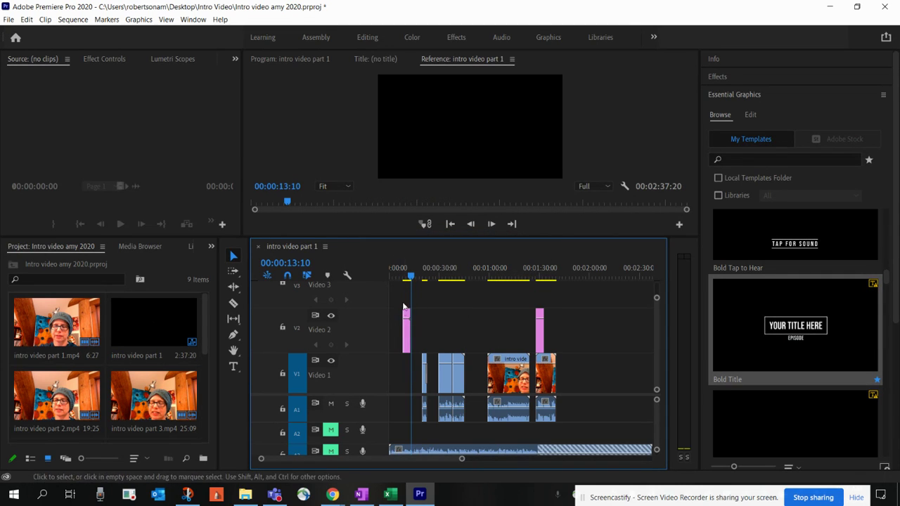
left_click_drag(411, 278, 401, 277)
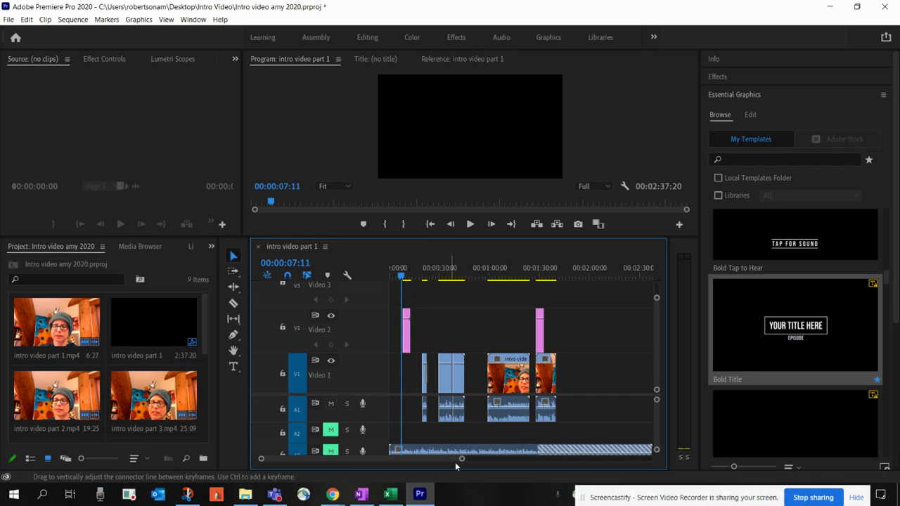
left_click_drag(463, 460, 422, 459)
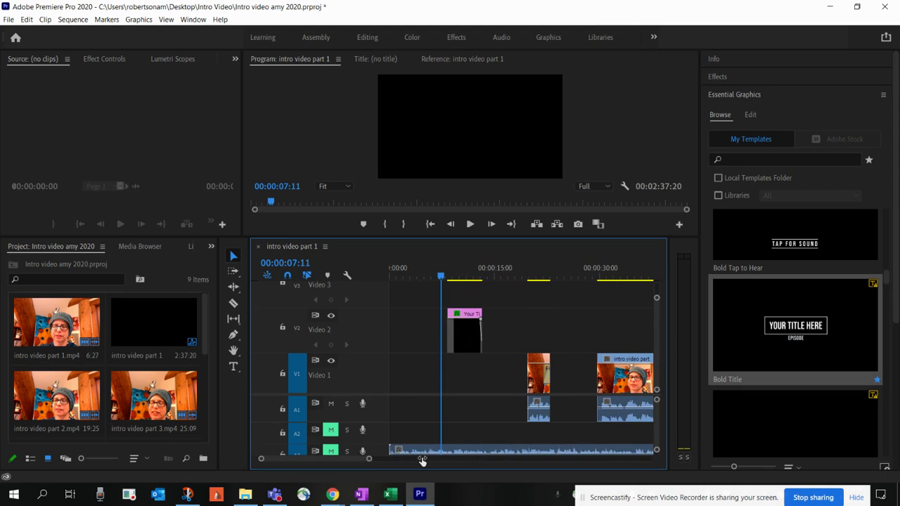
Move the title clip from V2 down onto Video 1 and scrub to its text
left_click(426, 331)
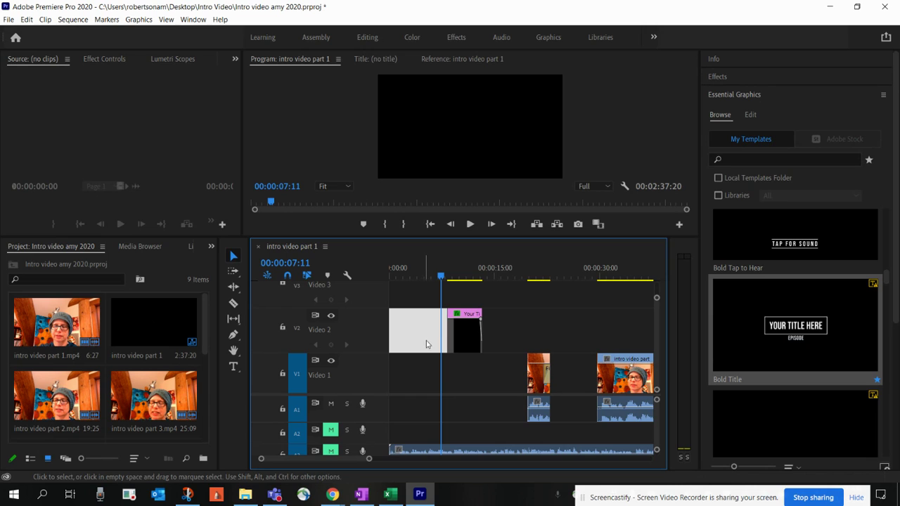
left_click(467, 375)
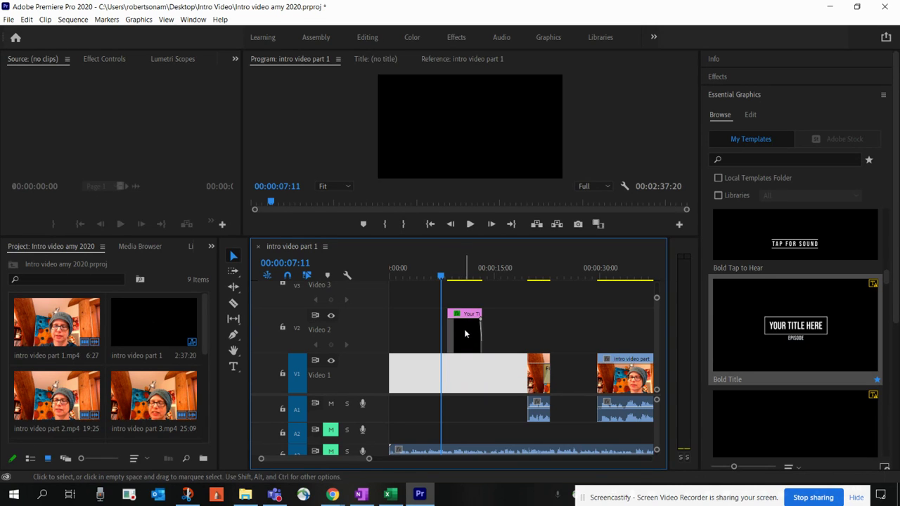
left_click(464, 329)
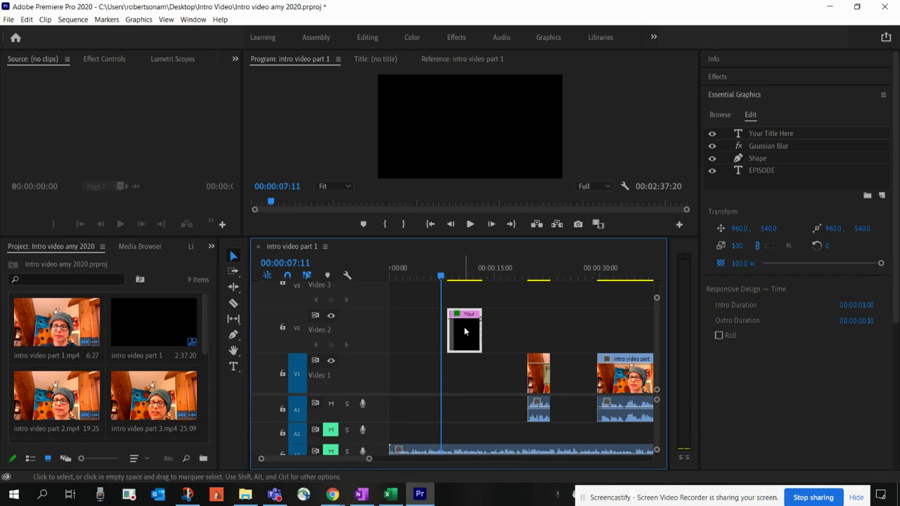
left_click_drag(464, 331, 469, 369)
left_click_drag(438, 283, 459, 282)
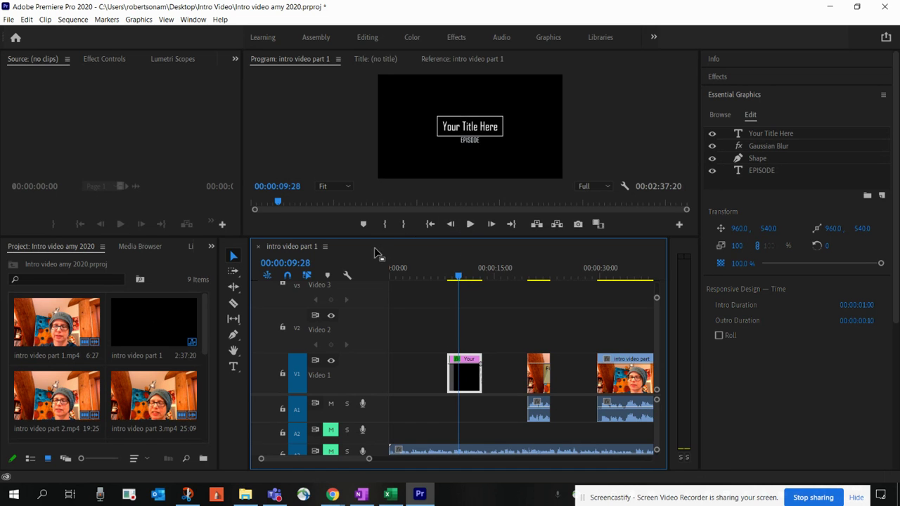
Enlarge the Program preview and replace 'Your Title Here' with 'Intro Video'
left_click_drag(375, 236, 375, 312)
double_click(435, 166)
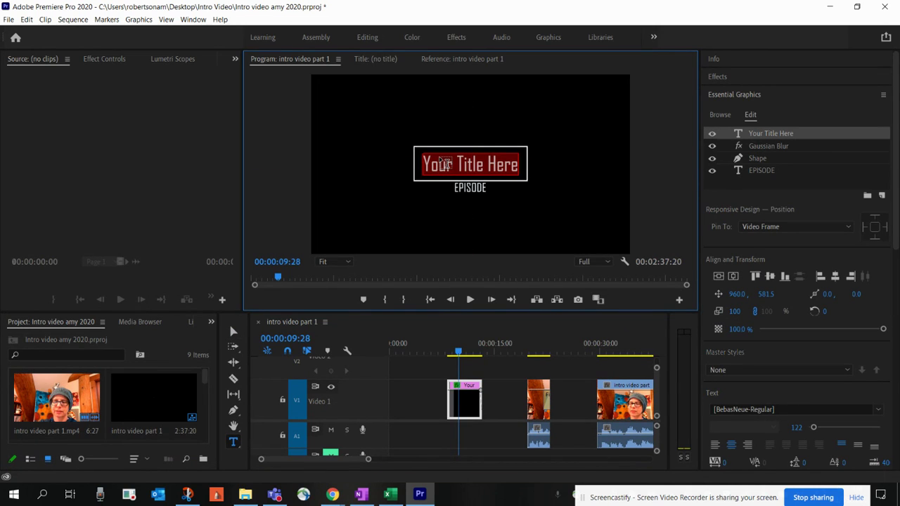
type("I")
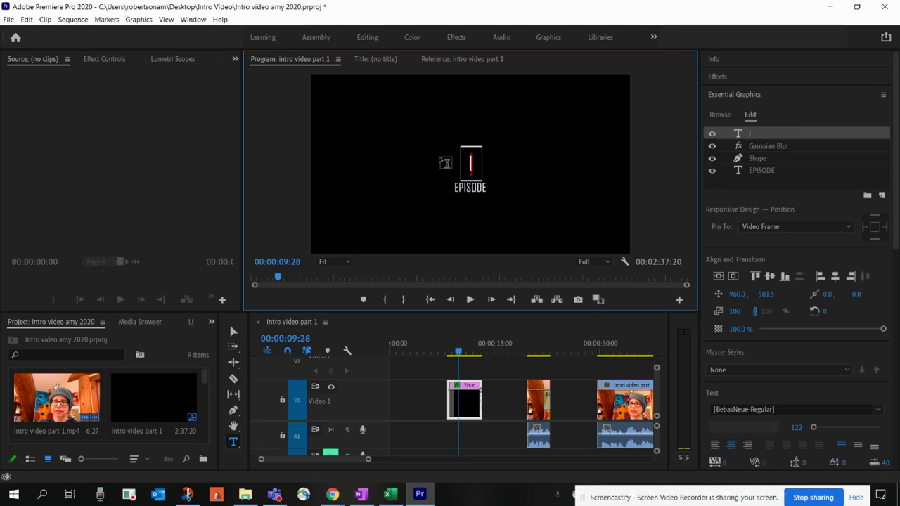
type("ntro Vi")
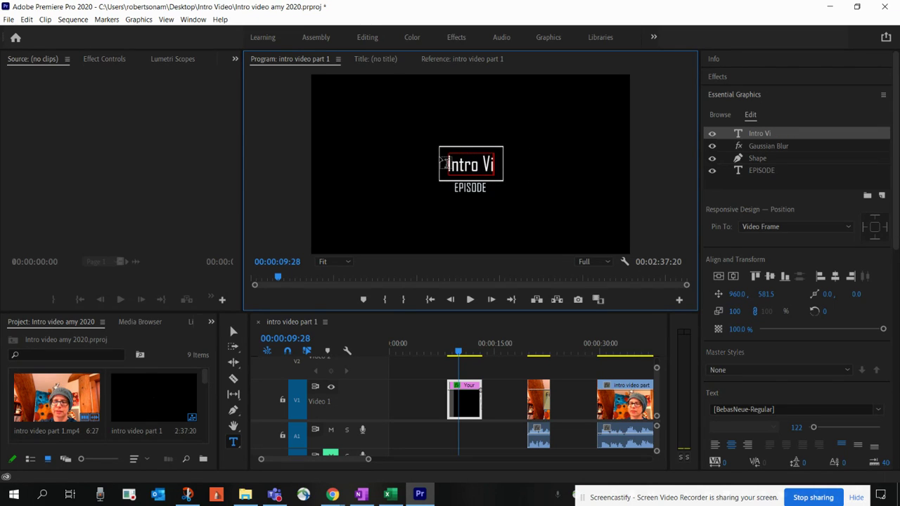
type("deo")
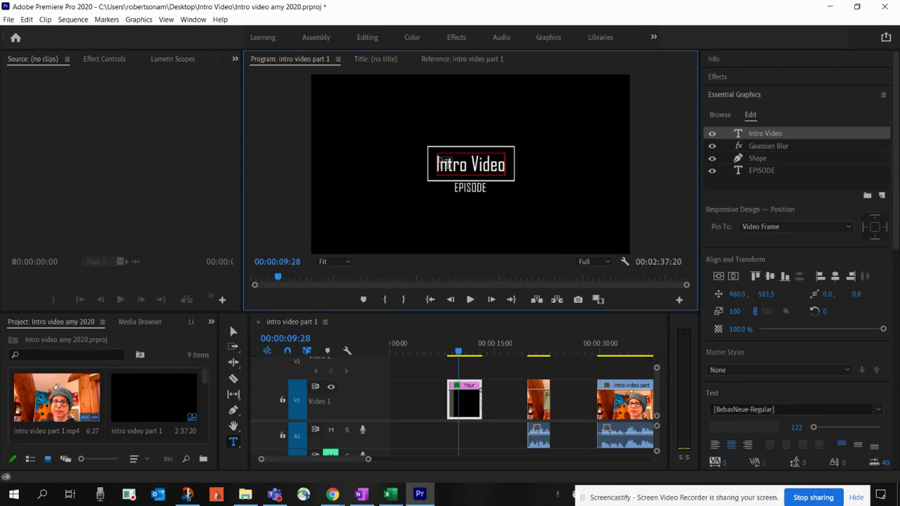
Replace EPISODE with the presenter's name and add '2020' on a new line beneath
left_click(471, 188)
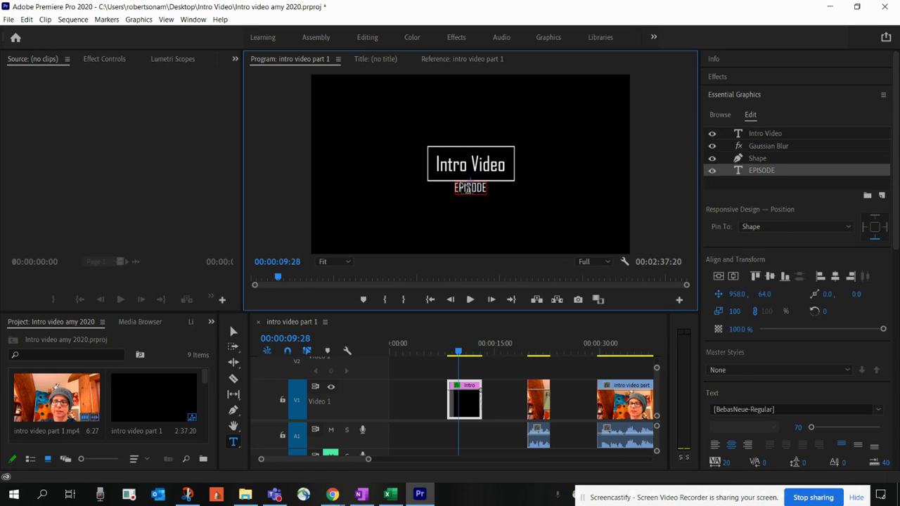
double_click(471, 188)
type("Amy")
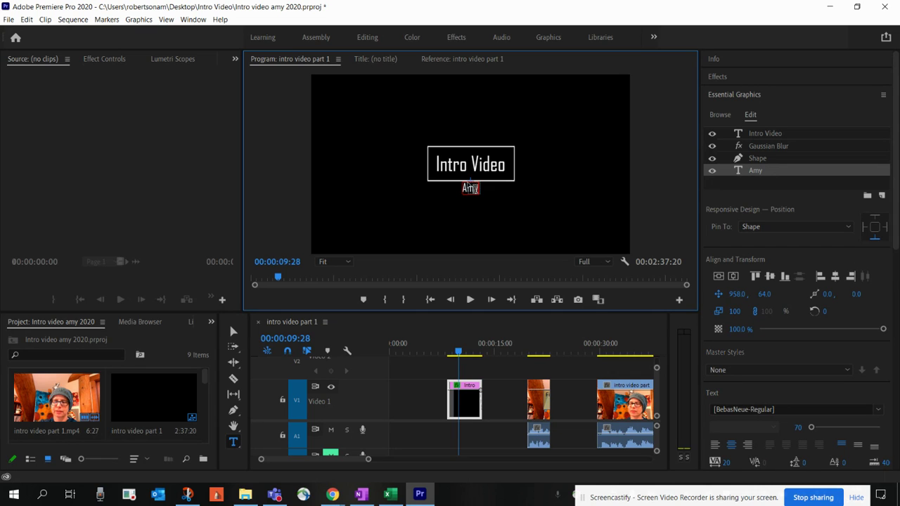
key("Return")
type("2020")
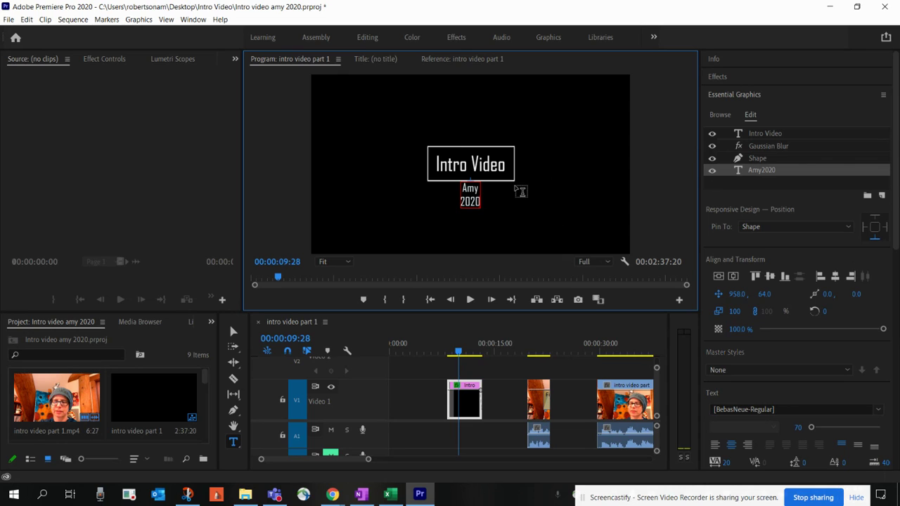
left_click(459, 353)
left_click_drag(458, 354, 447, 353)
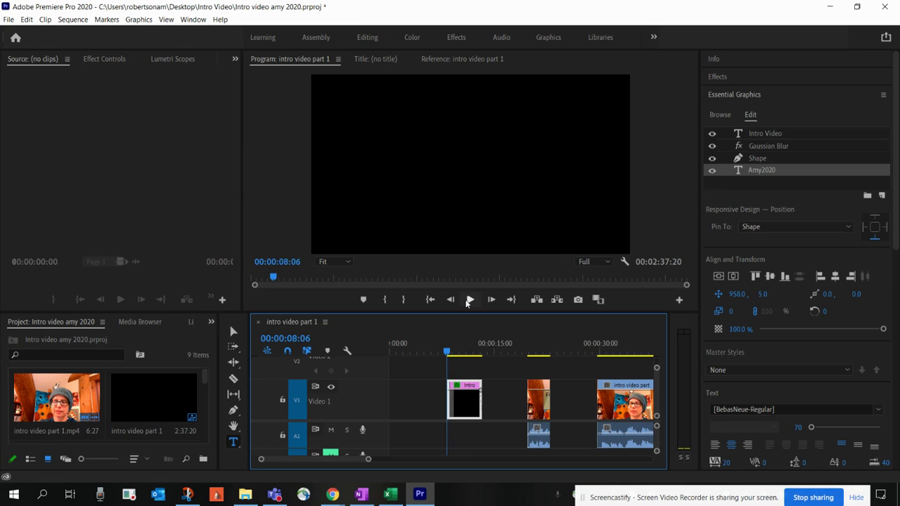
left_click(470, 300)
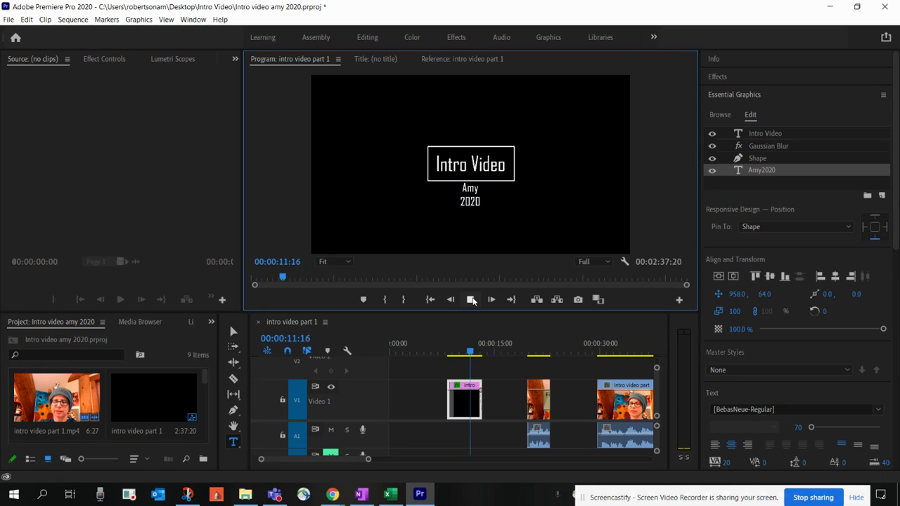
left_click(471, 300)
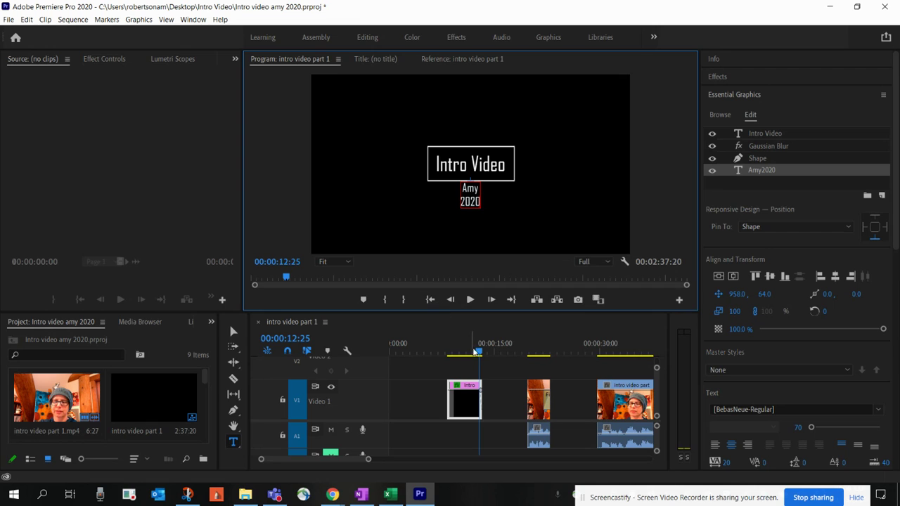
left_click_drag(479, 351, 451, 362)
left_click(470, 300)
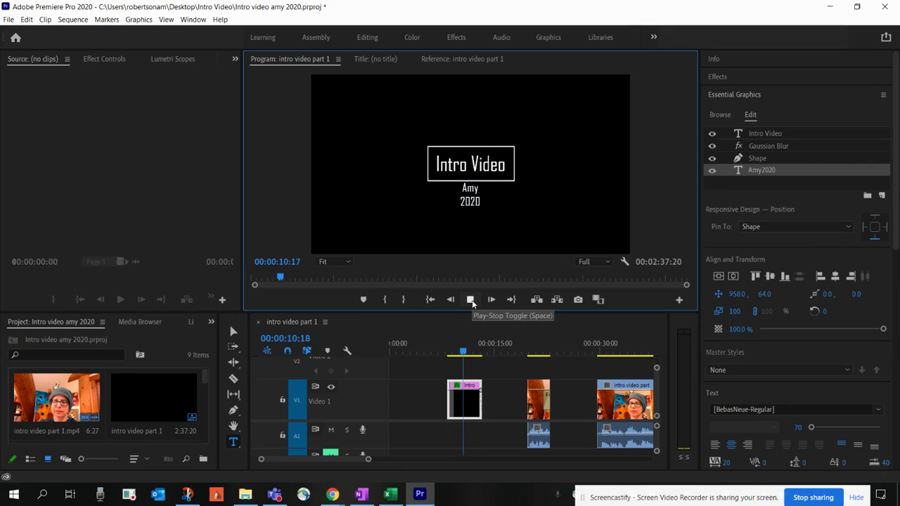
left_click(471, 300)
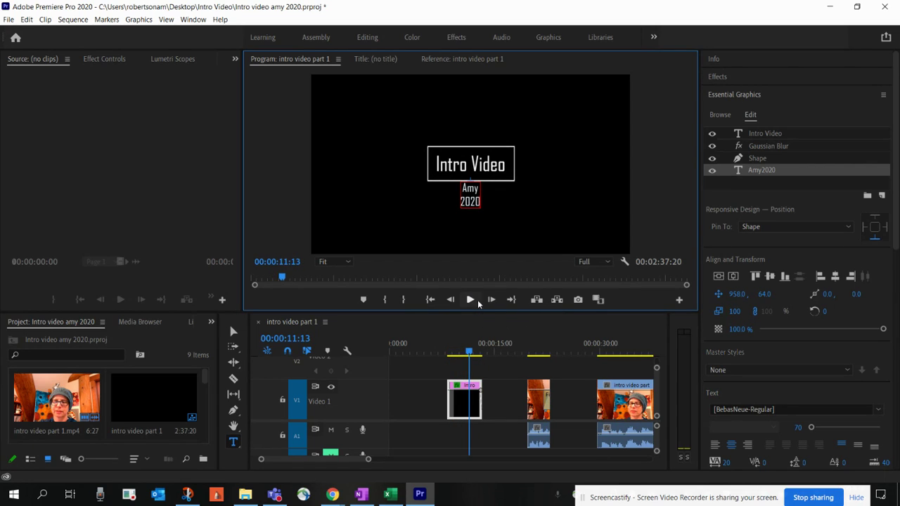
Razor the title clip at the playhead, then delete and restore the left piece
left_click(234, 378)
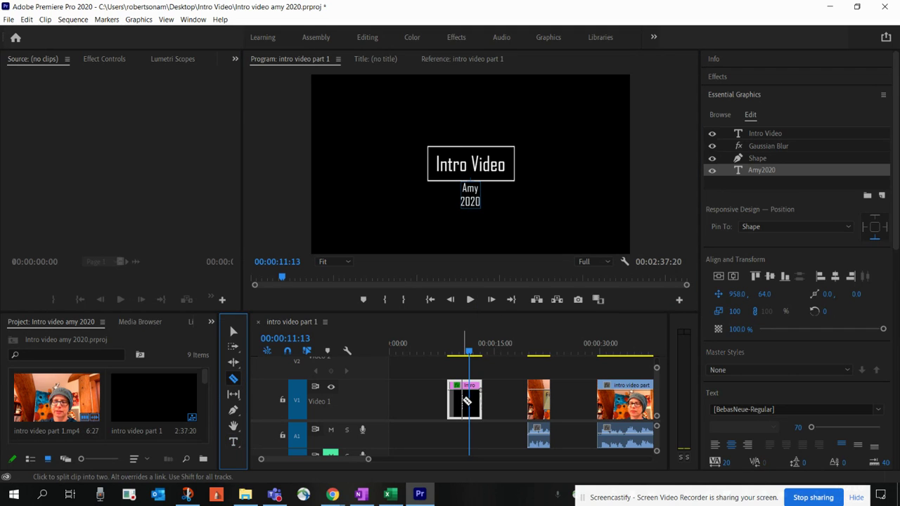
left_click(475, 400)
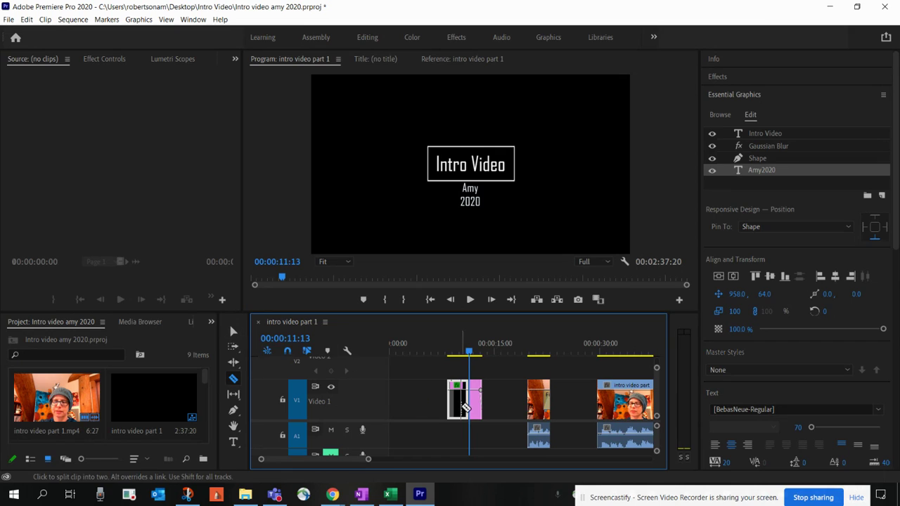
key("Delete")
key("ctrl+z")
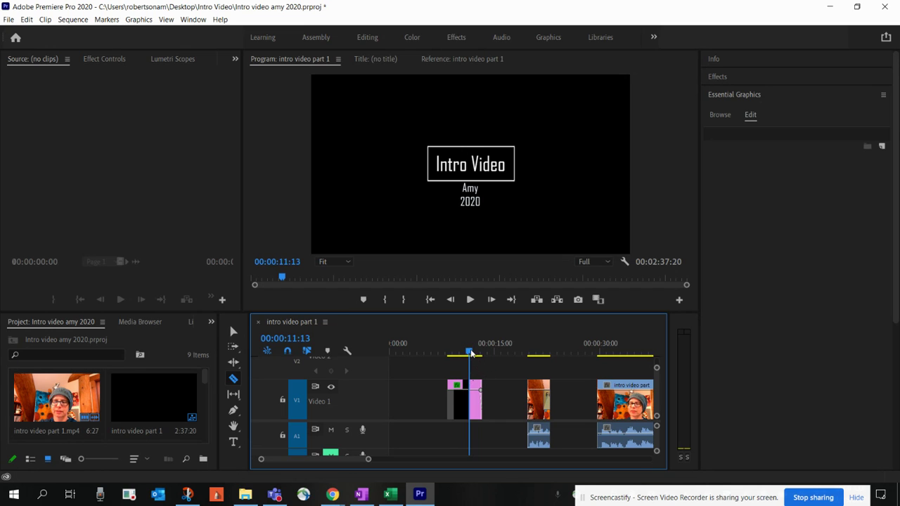
Step back one second, then delete and restore the pink right-hand title piece
key("shift+Left")
key("shift+Left")
key("shift+Left")
key("shift+Left")
key("shift+Left")
key("shift+Left")
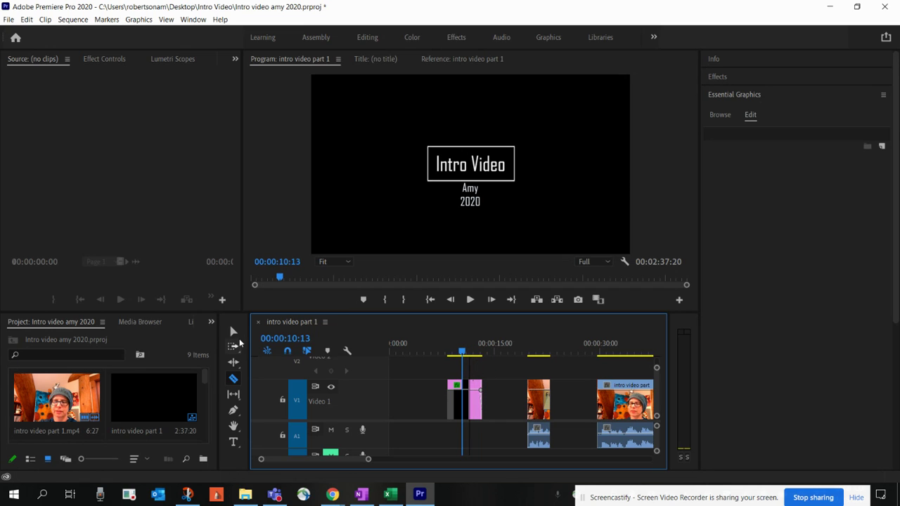
left_click(234, 331)
left_click(475, 411)
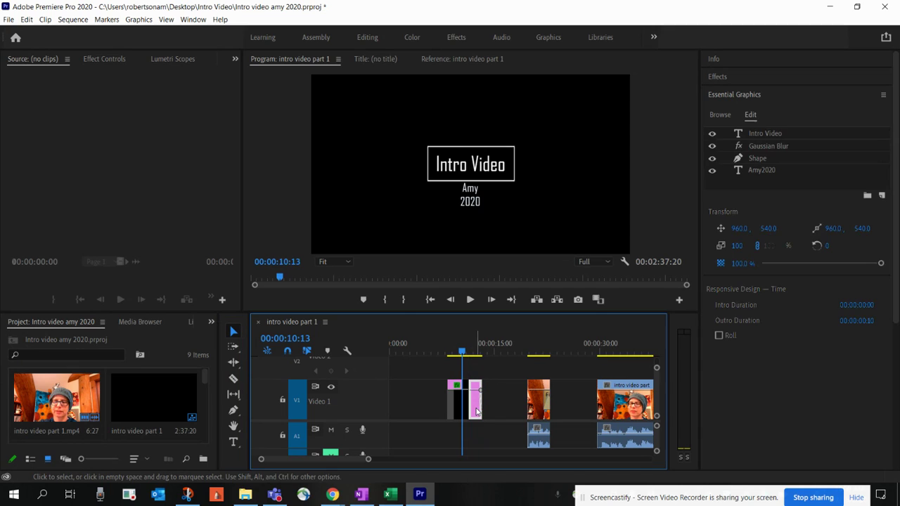
key("Delete")
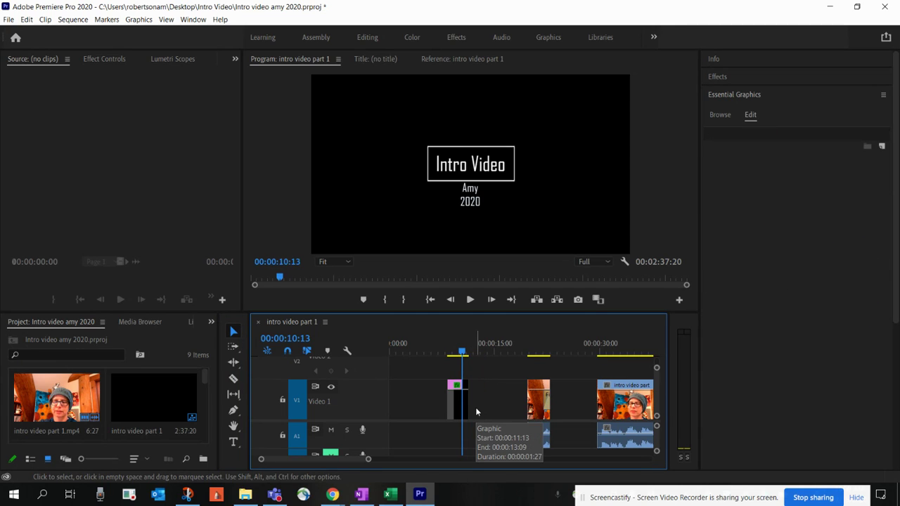
key("ctrl+z")
Trim two seconds off the title clip's end, to about 00:00:02:25, and preview playback
left_click_drag(462, 351, 440, 352)
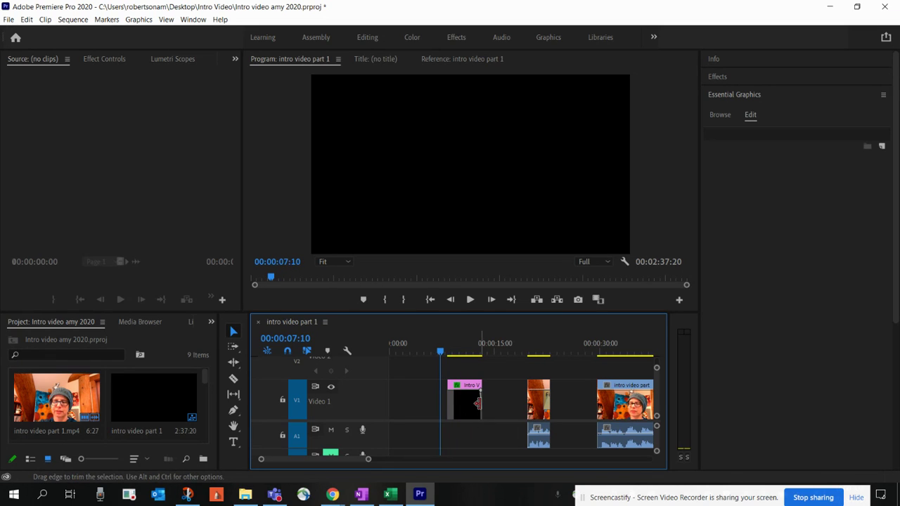
left_click_drag(478, 402, 462, 404)
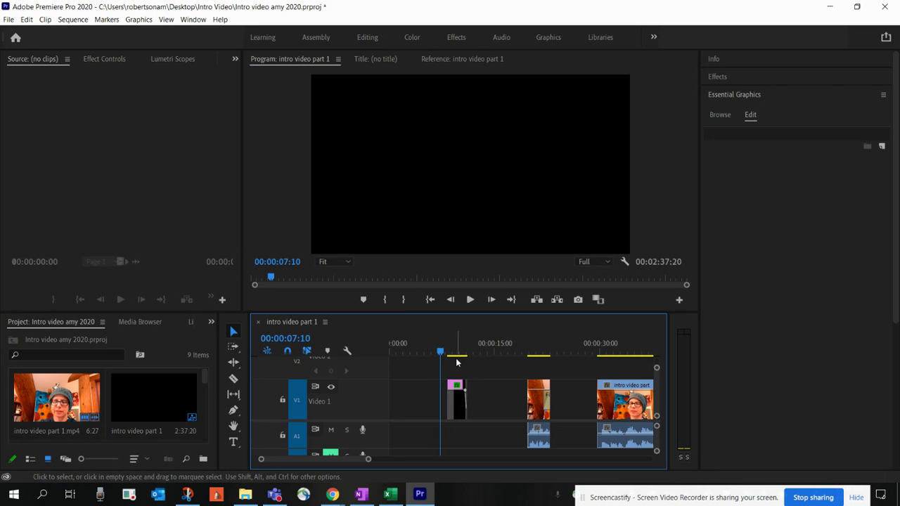
left_click(470, 300)
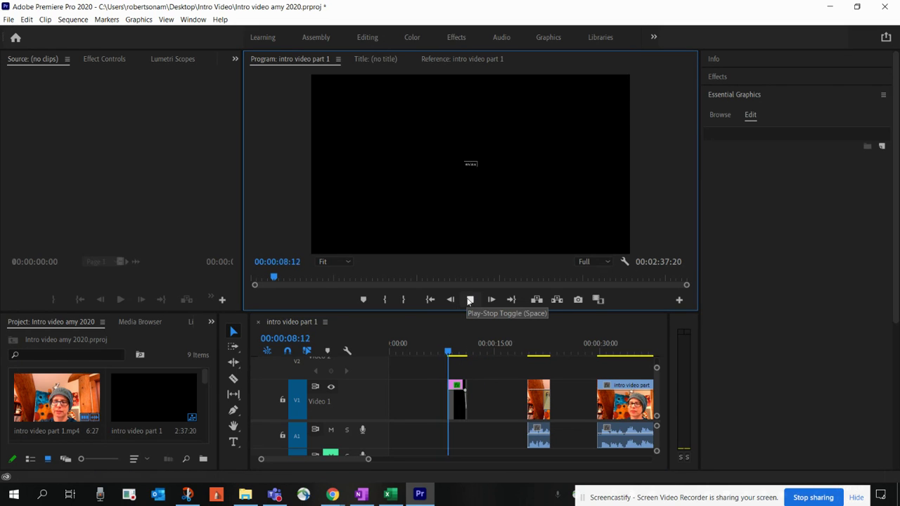
left_click(467, 301)
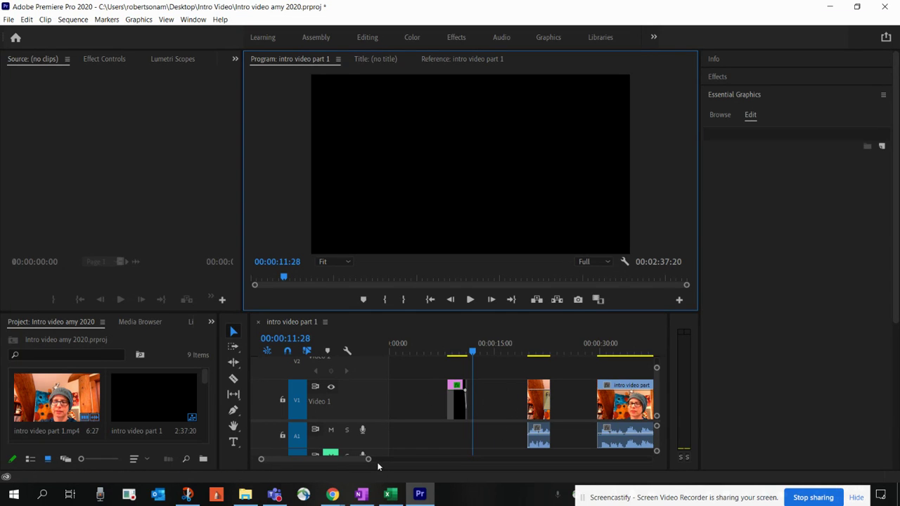
Move the playhead past the last clip and bring up the Essential Graphics browser
left_click_drag(369, 464, 457, 462)
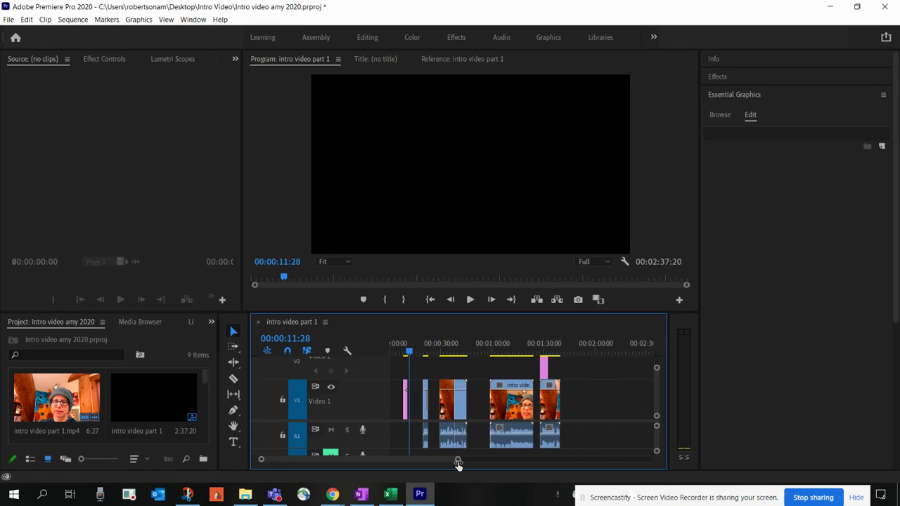
left_click_drag(409, 351, 567, 370)
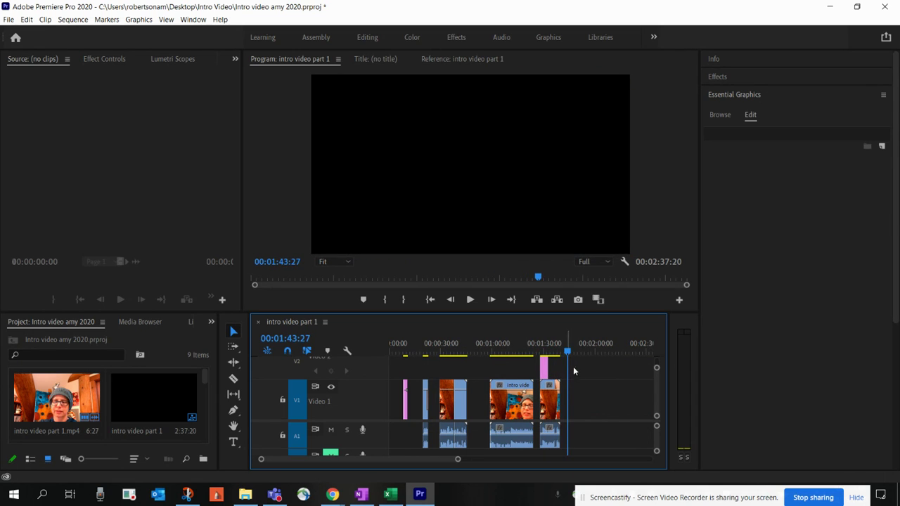
left_click(740, 94)
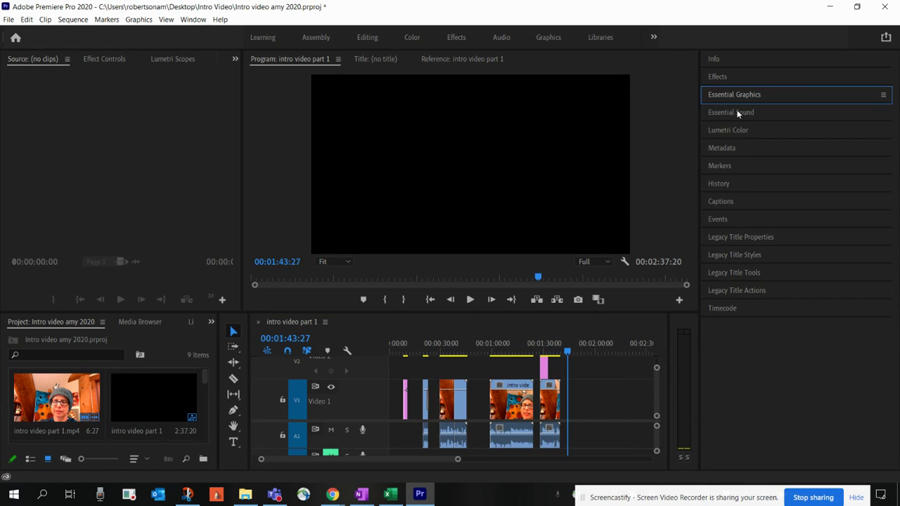
left_click(733, 94)
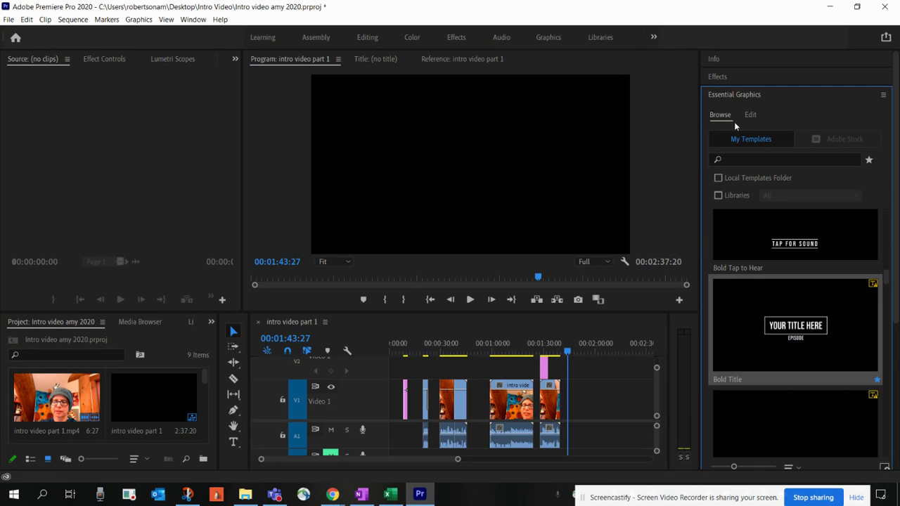
Scroll to Modern Credits, drop it on V1 after the last clip, and save
scroll(782, 330, "down", 6)
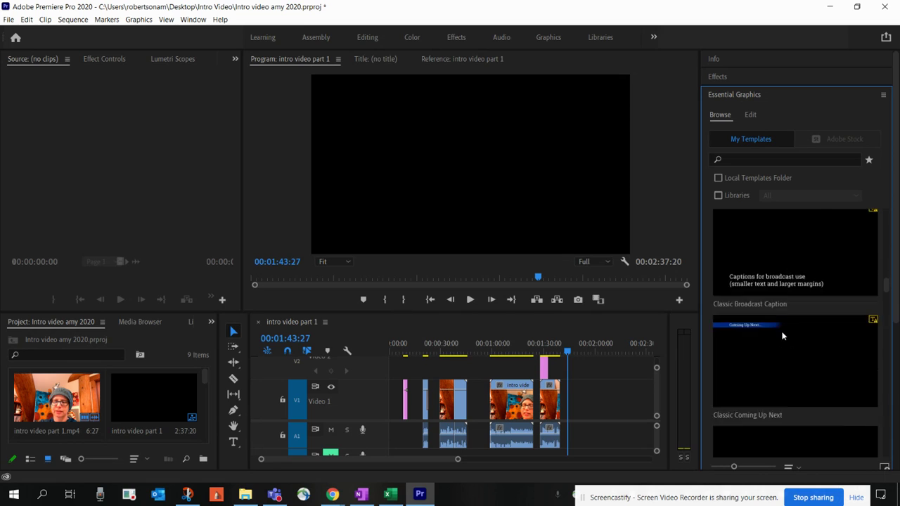
scroll(782, 336, "down", 3)
scroll(782, 336, "down", 2)
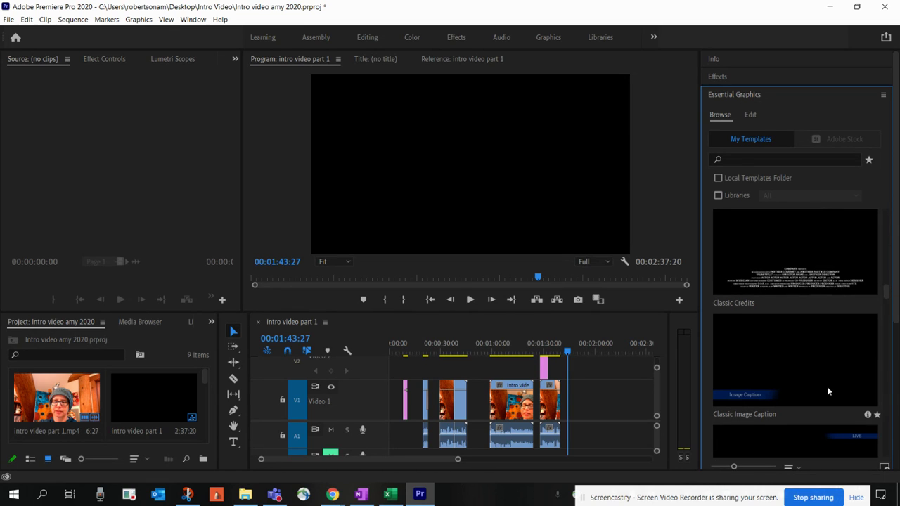
scroll(811, 381, "down", 10)
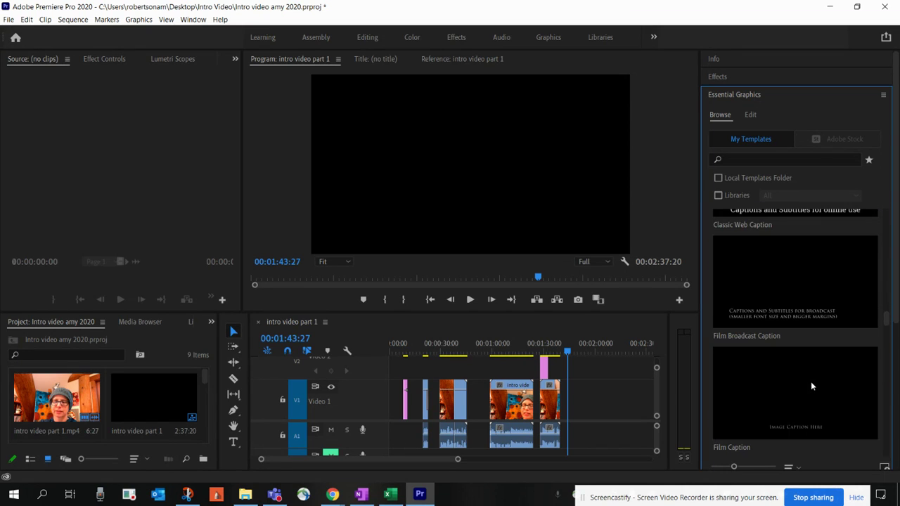
scroll(796, 355, "down", 5)
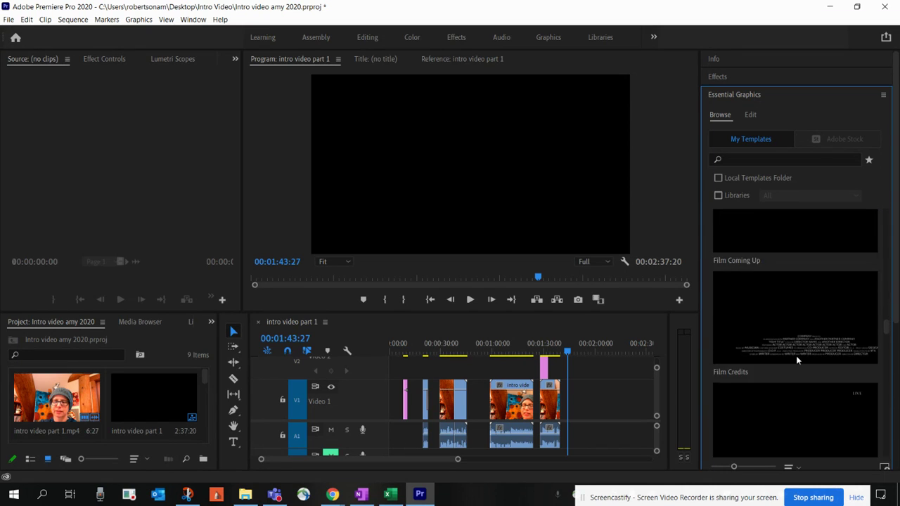
scroll(796, 356, "down", 3)
scroll(811, 365, "down", 3)
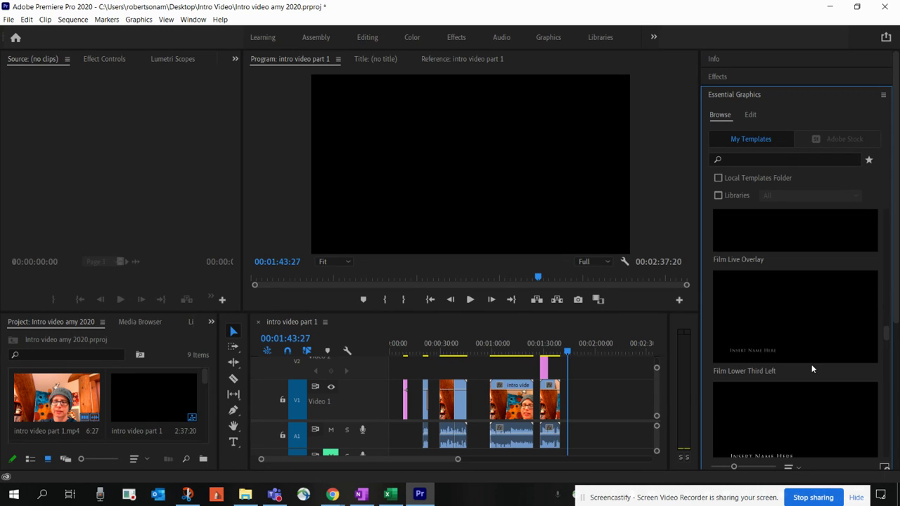
scroll(811, 366, "down", 8)
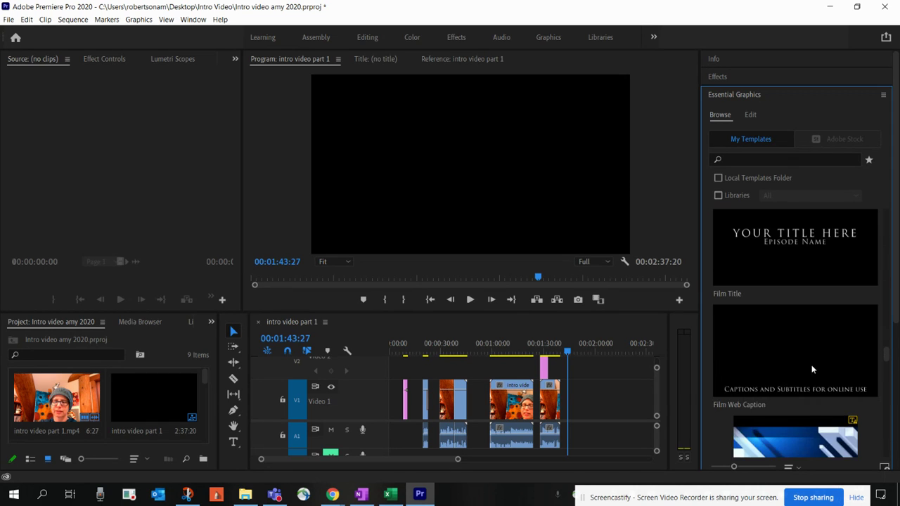
scroll(811, 369, "down", 10)
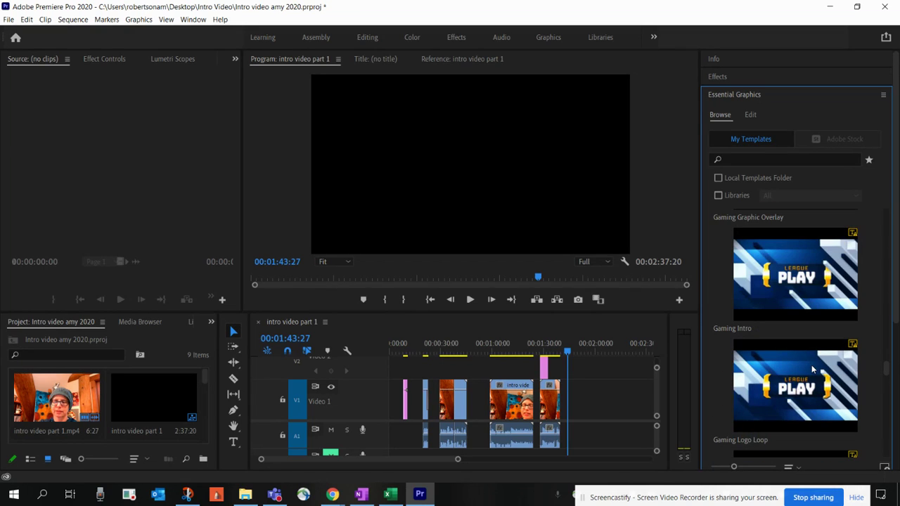
scroll(778, 364, "down", 10)
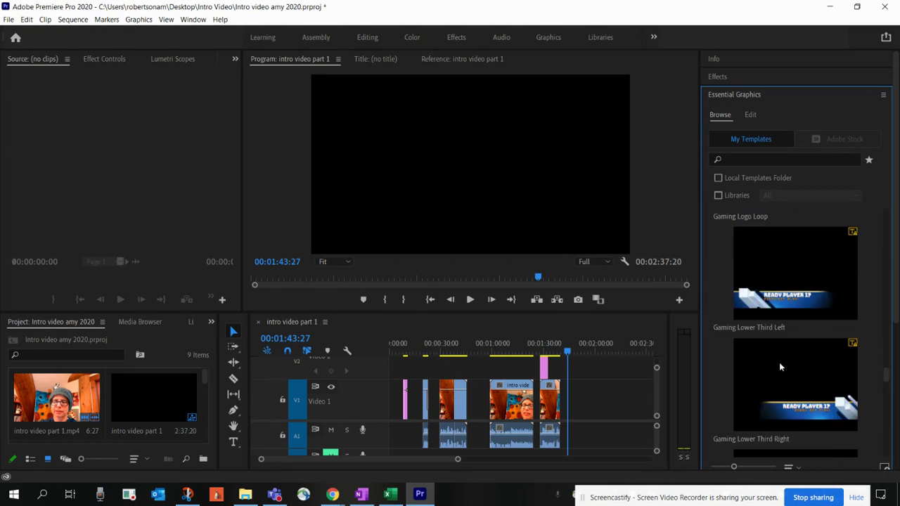
scroll(783, 364, "down", 5)
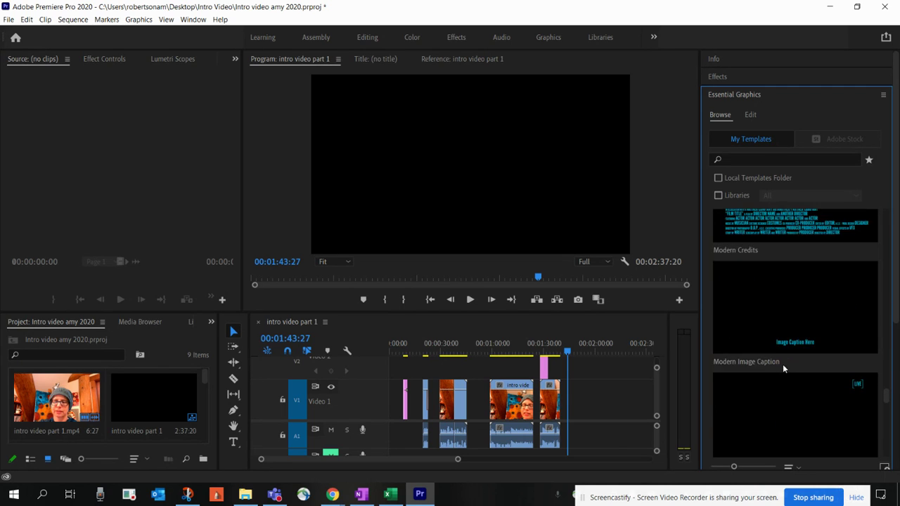
left_click_drag(788, 338, 578, 399)
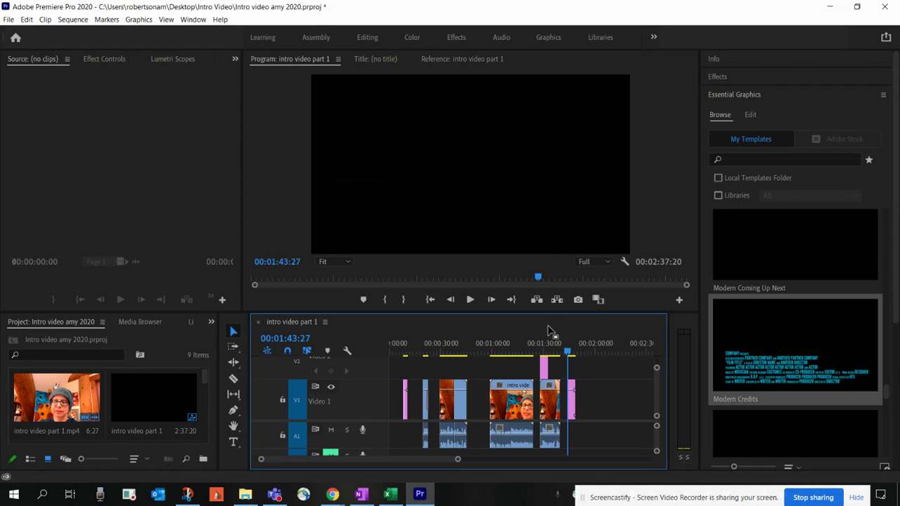
key("ctrl+s")
Put the playhead on the credits and change COMPANY PRESENTS to 'Intro Film'
left_click(571, 355)
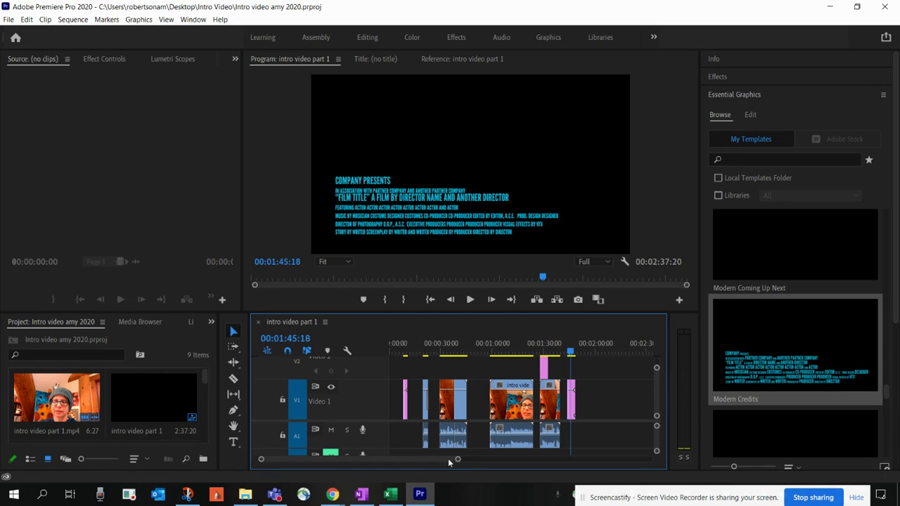
left_click_drag(456, 460, 429, 460)
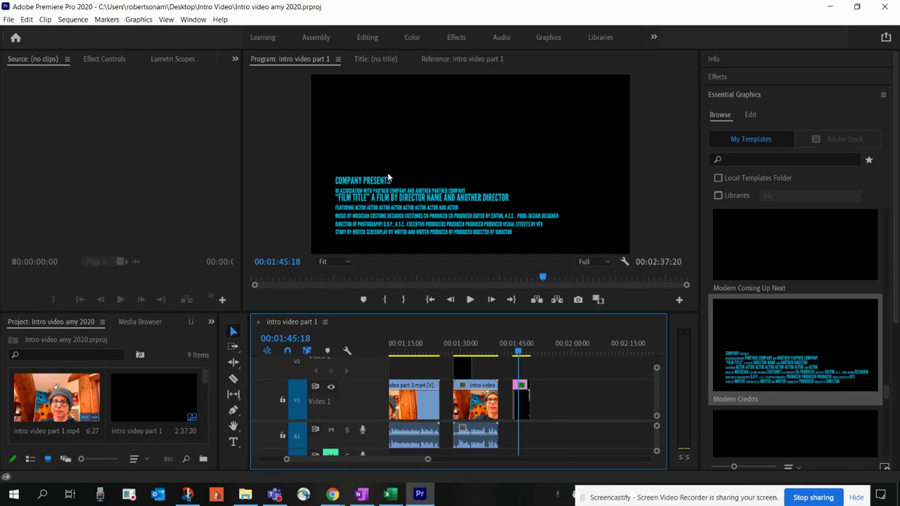
double_click(364, 183)
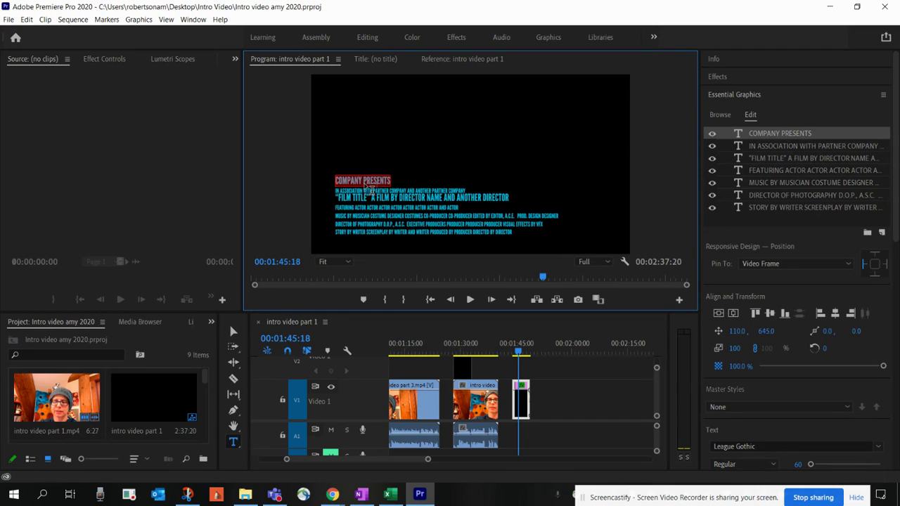
type("In")
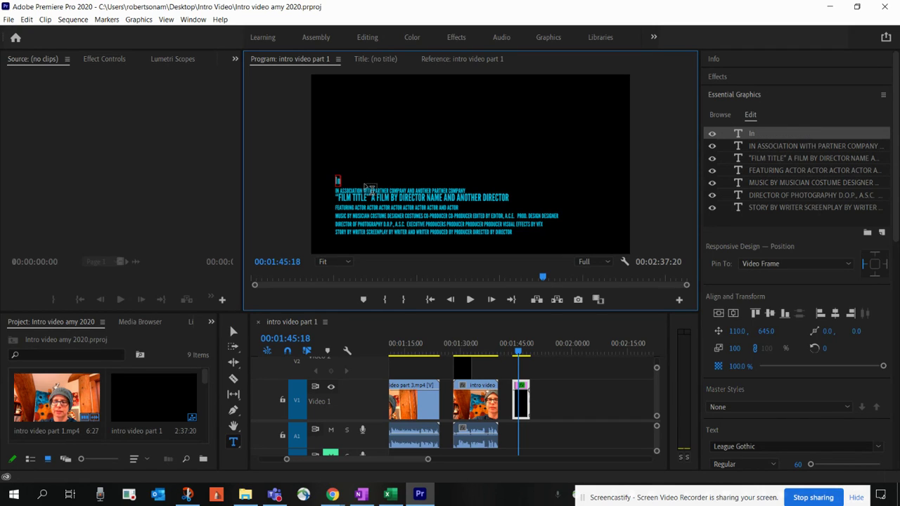
type("tro Film")
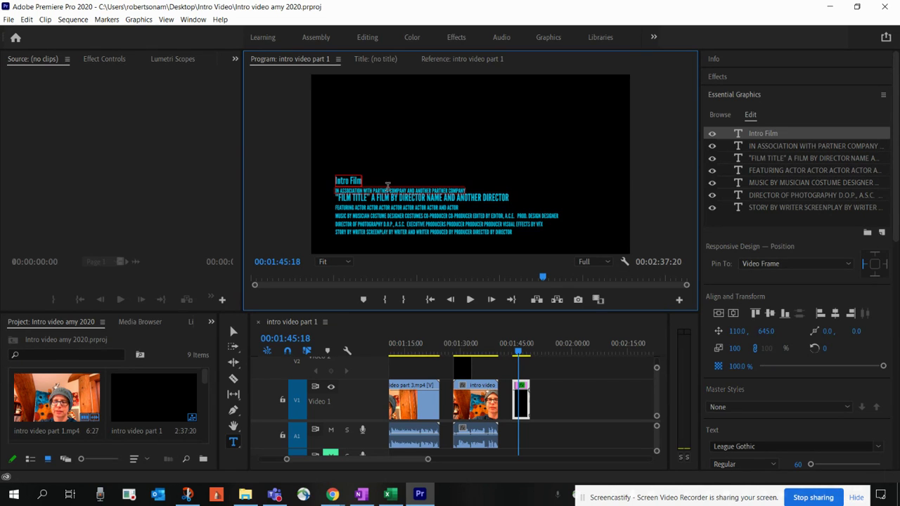
left_click(388, 190)
Select the partner company line, then all of the Intro Film title text
triple_click(388, 188)
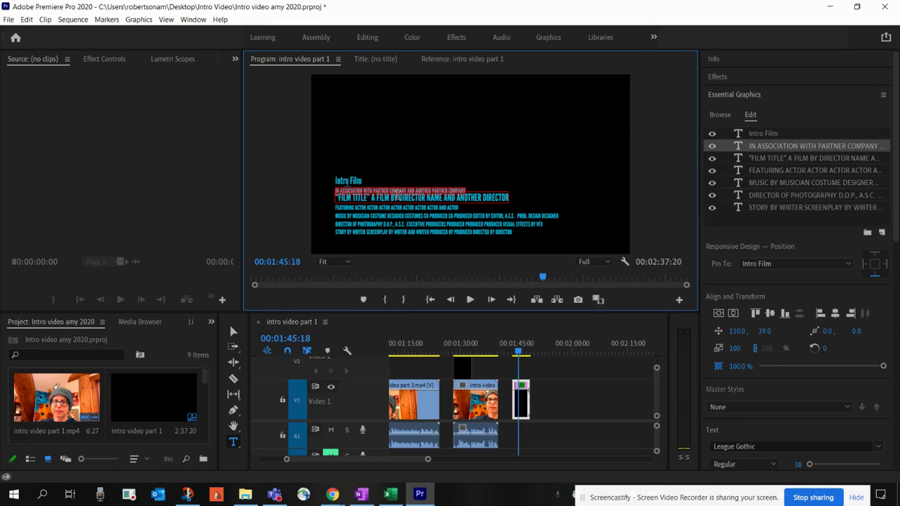
left_click(355, 182)
triple_click(351, 181)
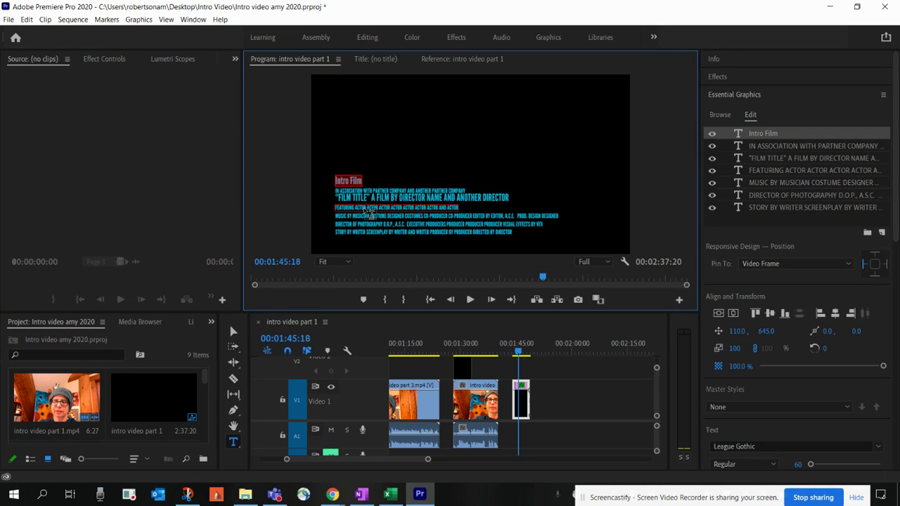
Type the presenter's name after FEATURING, delete the ACTOR placeholders, and add a new text layer
left_click(400, 208)
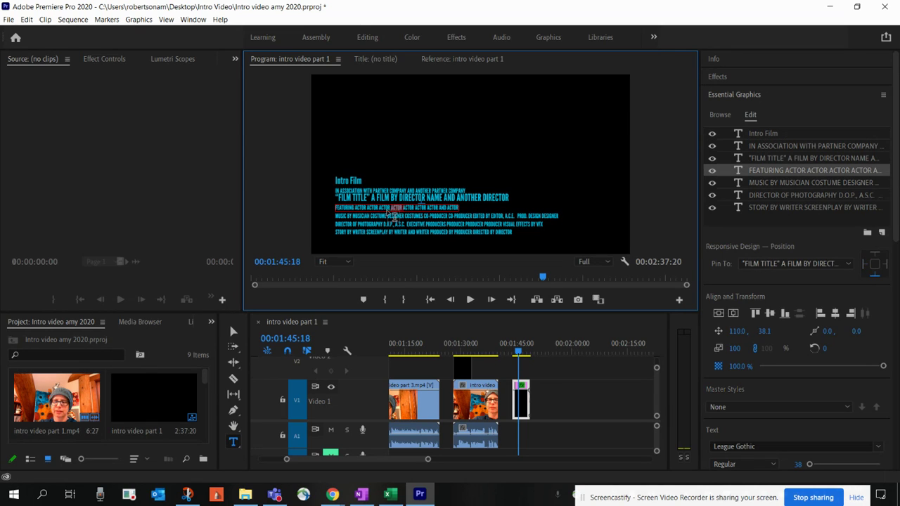
left_click(361, 208)
type("Amy")
key("Delete")
key("Delete")
key("Delete")
key("Delete")
key("Delete")
key("Delete")
key("Delete")
key("Delete")
key("Delete")
key("Delete")
key("Delete")
key("Delete")
key("Delete")
key("Delete")
key("Delete")
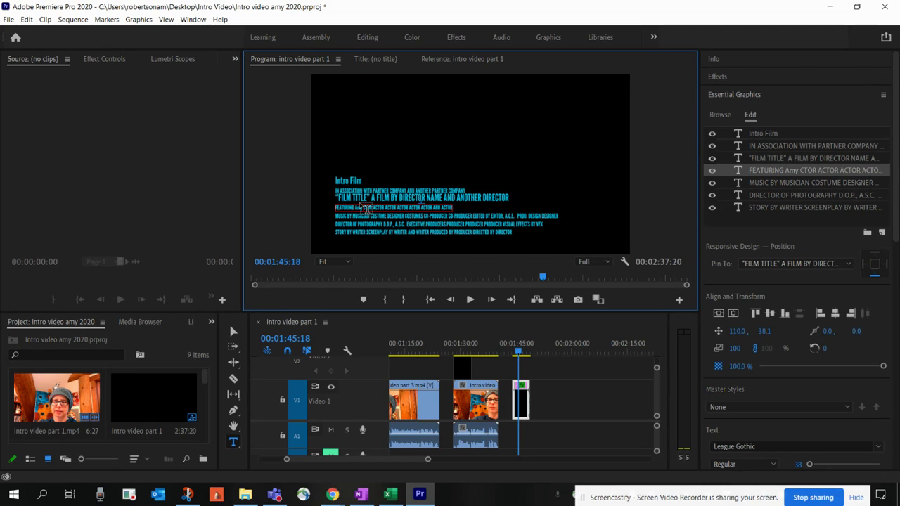
key("Delete")
key("Delete")
key("Delete")
key("Delete")
key("Delete")
key("Delete")
key("Delete")
key("Delete")
key("Delete")
key("Delete")
key("Delete")
key("Delete")
key("Delete")
key("Delete")
key("Delete")
key("Delete")
key("Delete")
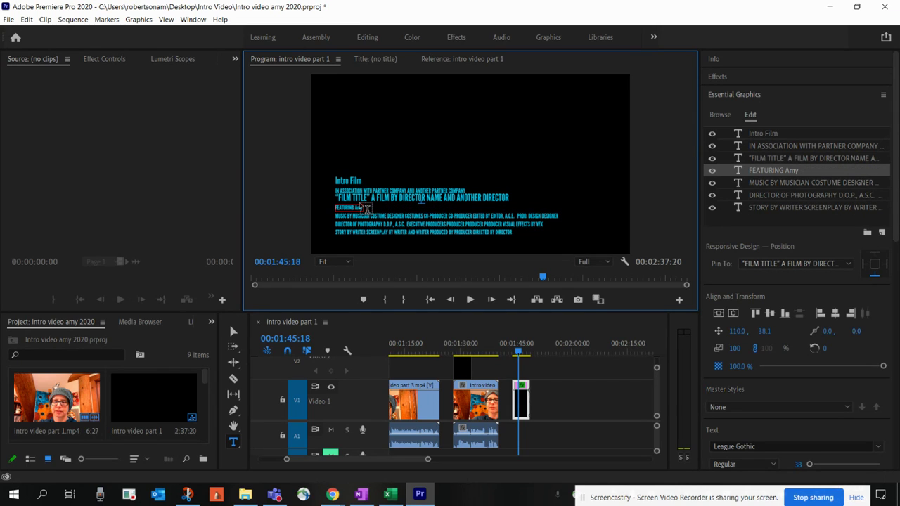
left_click(535, 153)
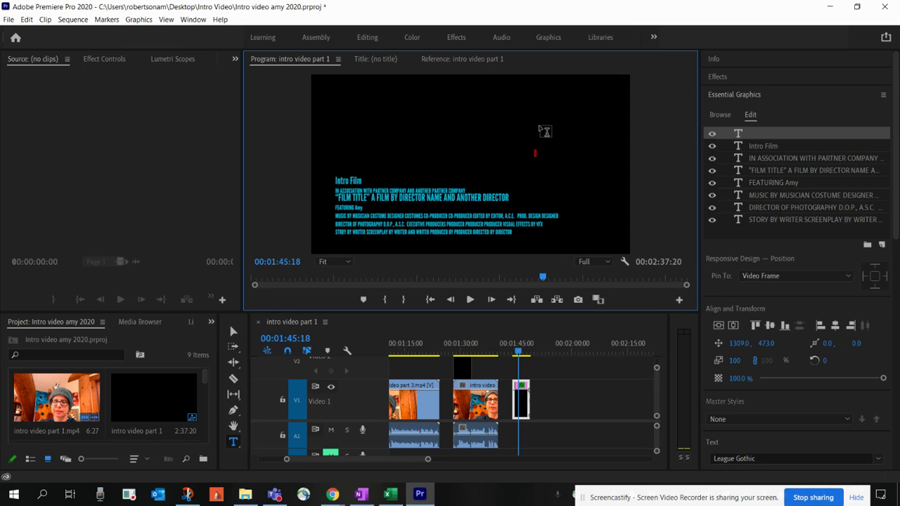
Save the project, select the Intro Film text, and greatly increase its font size
key("ctrl+s")
left_click(355, 183)
double_click(353, 183)
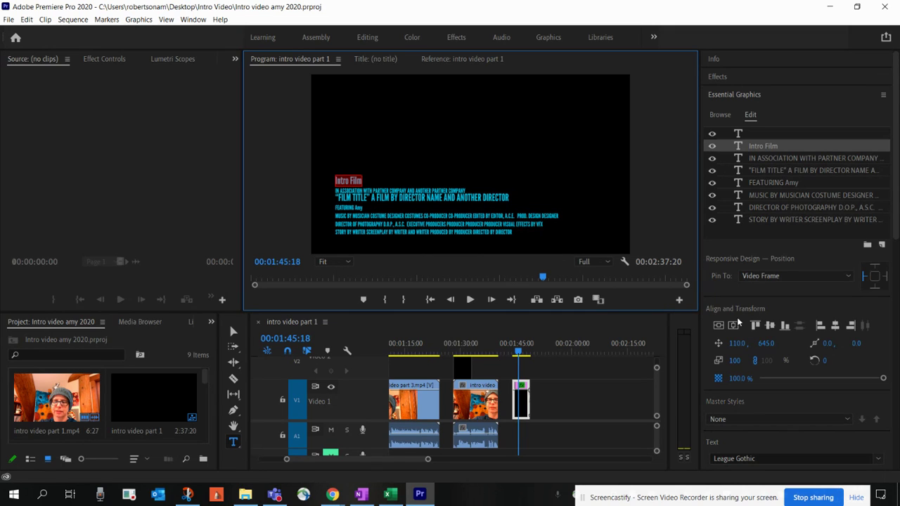
scroll(783, 336, "down", 1)
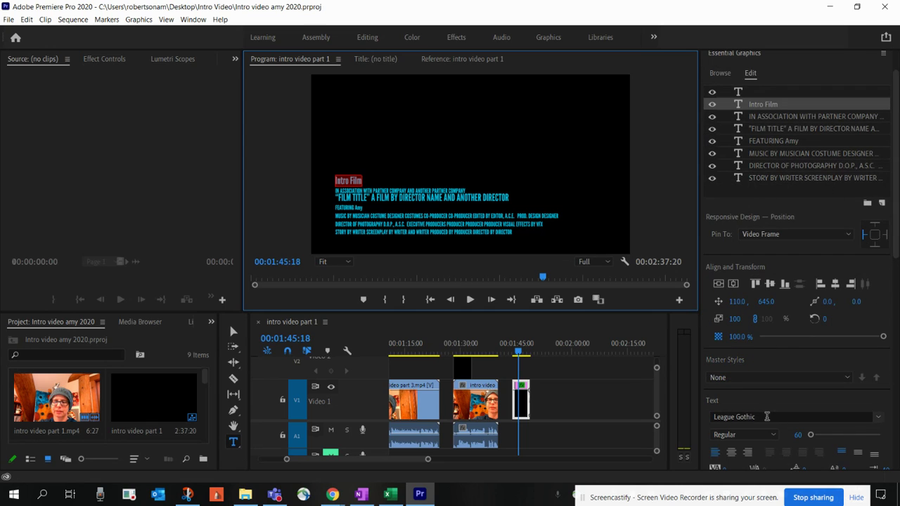
left_click_drag(811, 436, 818, 435)
Set the Intro Film title font to Myriad Pro Bold
left_click(882, 418)
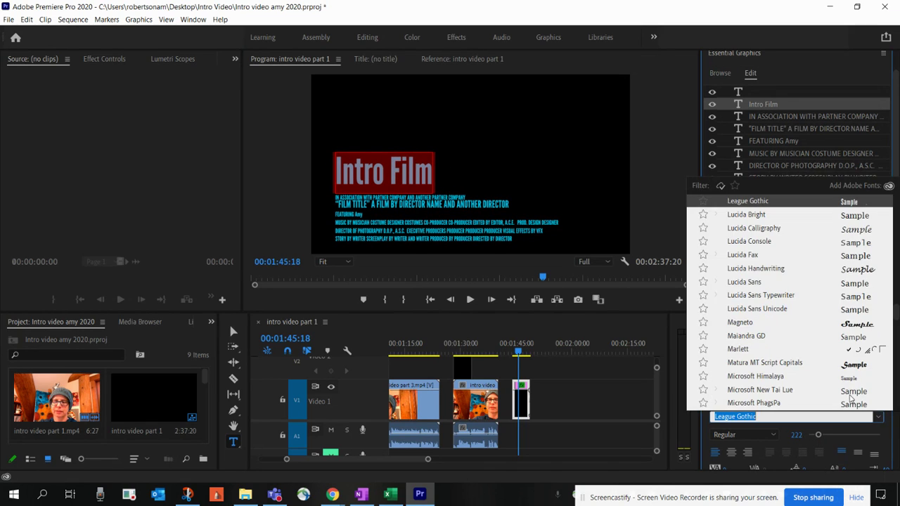
scroll(854, 352, "down", 4)
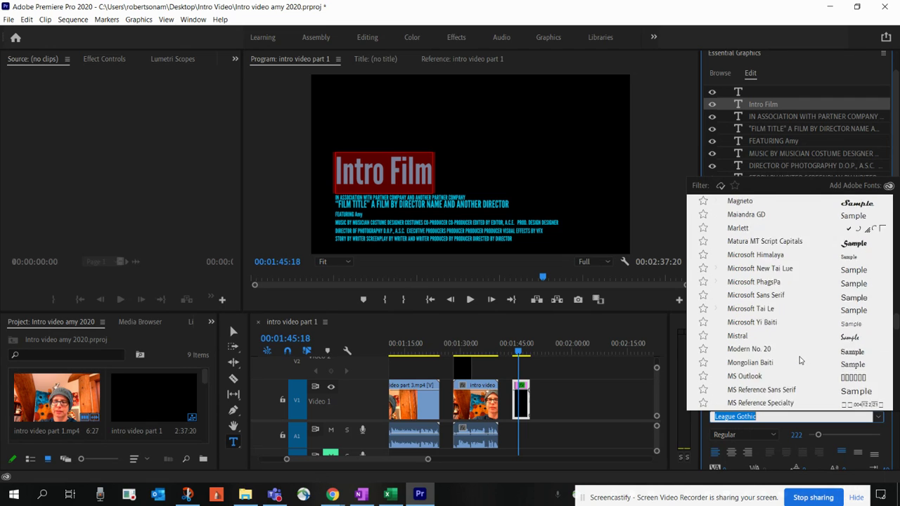
left_click(852, 310)
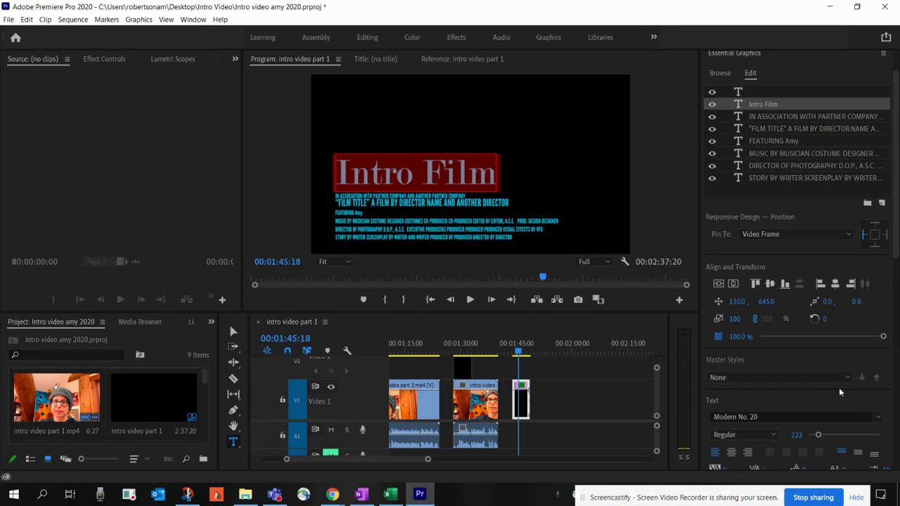
left_click(877, 417)
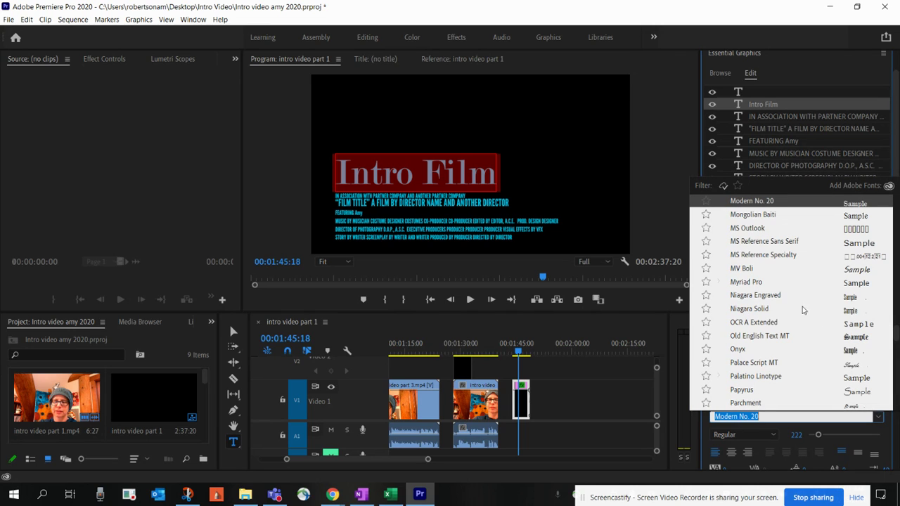
left_click(855, 283)
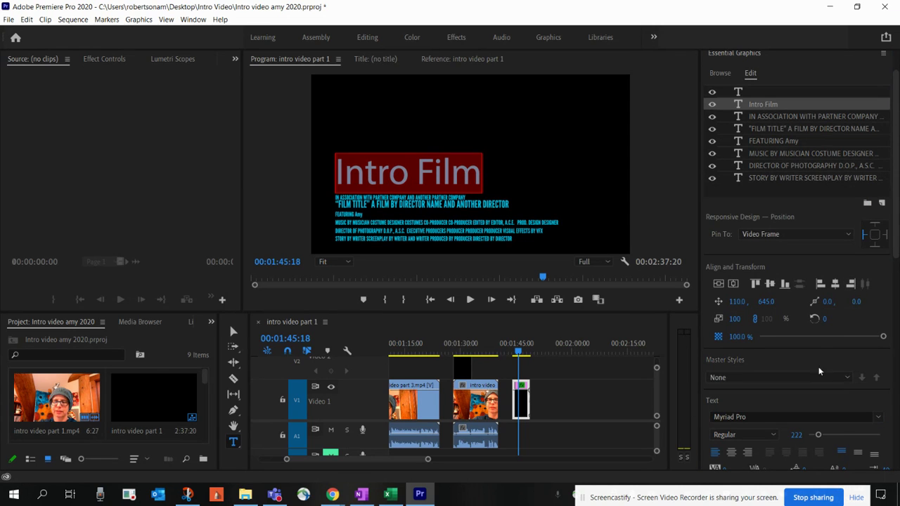
left_click(766, 435)
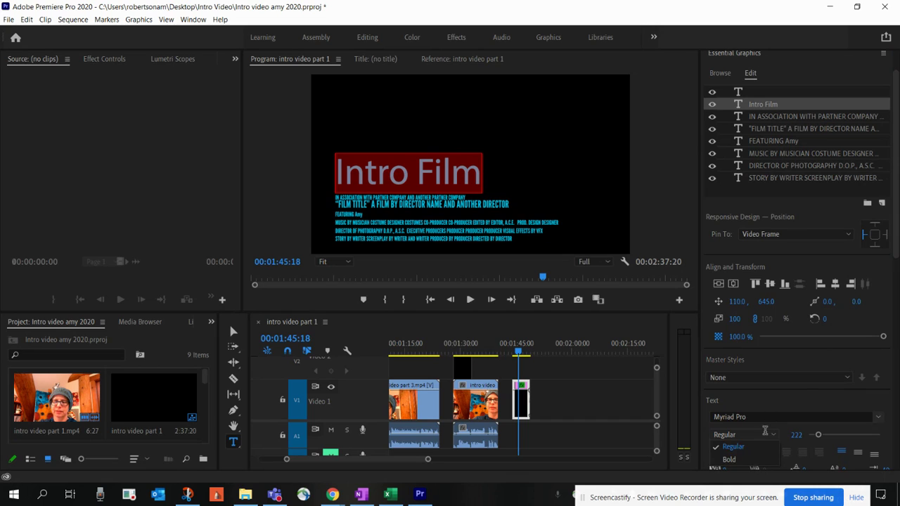
left_click(746, 459)
Keep the title left-aligned and cancel creating a new master text style
scroll(731, 429, "down", 1)
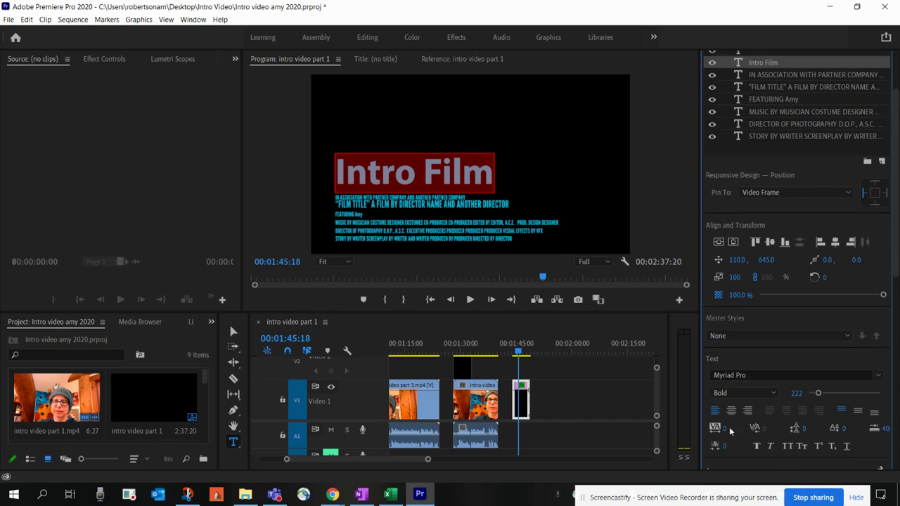
left_click(731, 411)
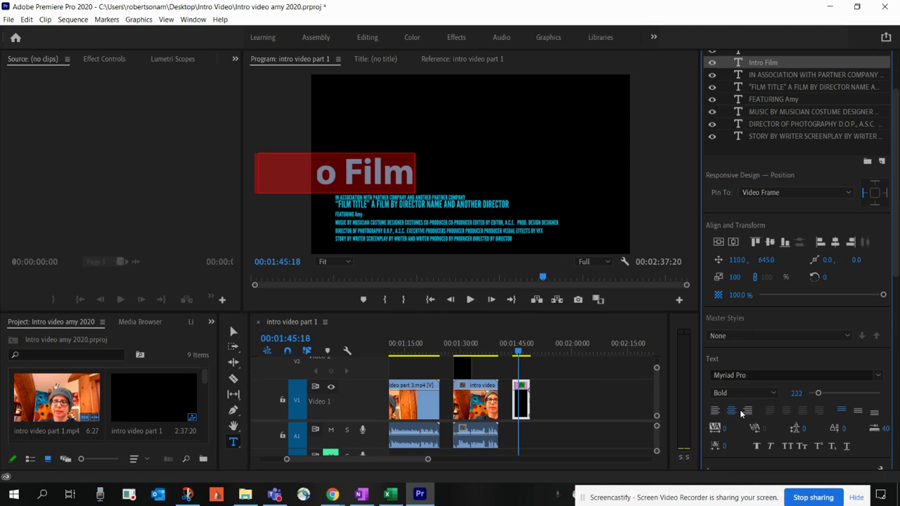
left_click(715, 412)
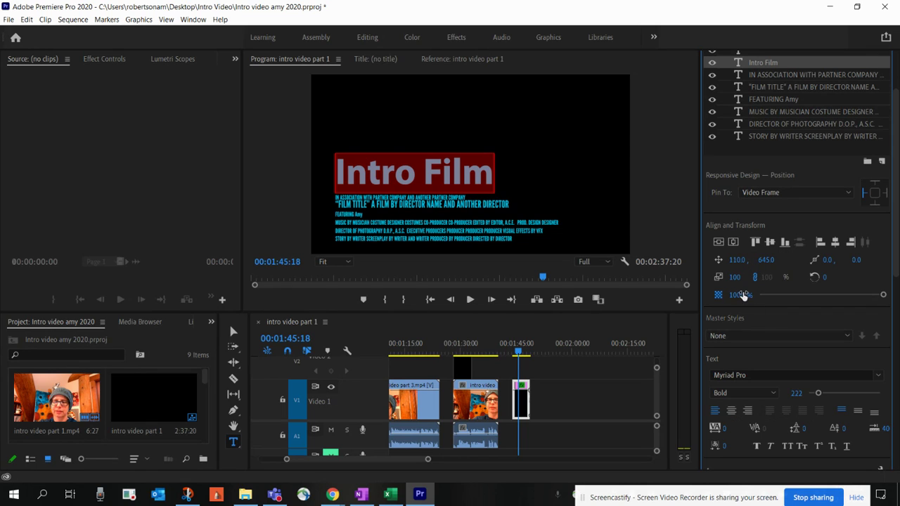
left_click(757, 335)
left_click(759, 335)
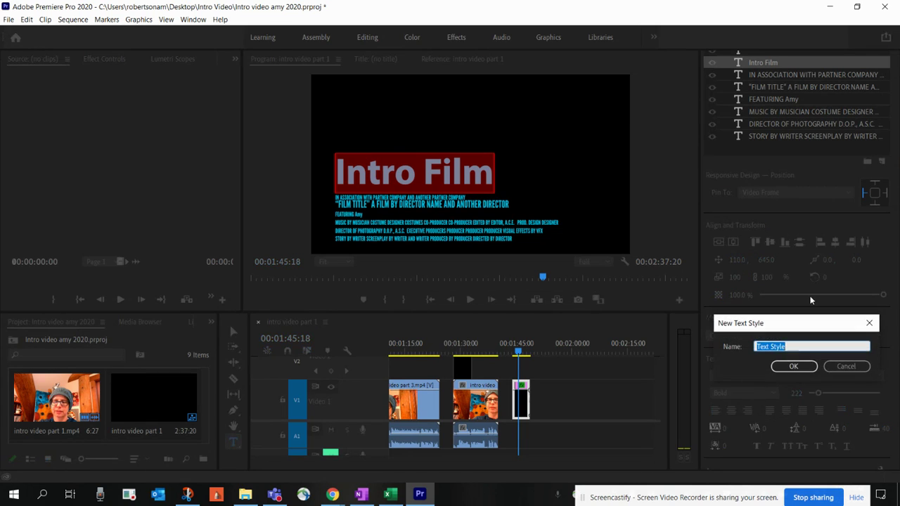
left_click(843, 365)
scroll(805, 366, "down", 2)
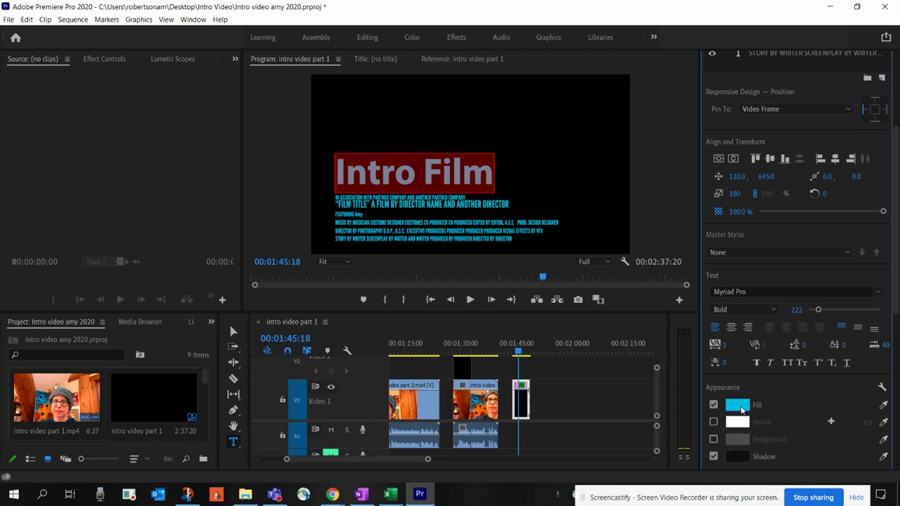
Change the Intro Film title's fill colour to red D50D48
left_click(738, 406)
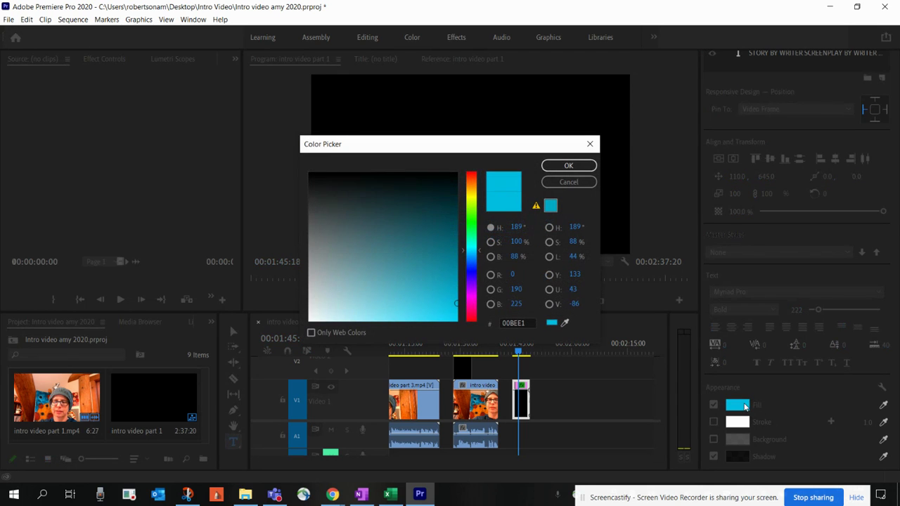
left_click(476, 317)
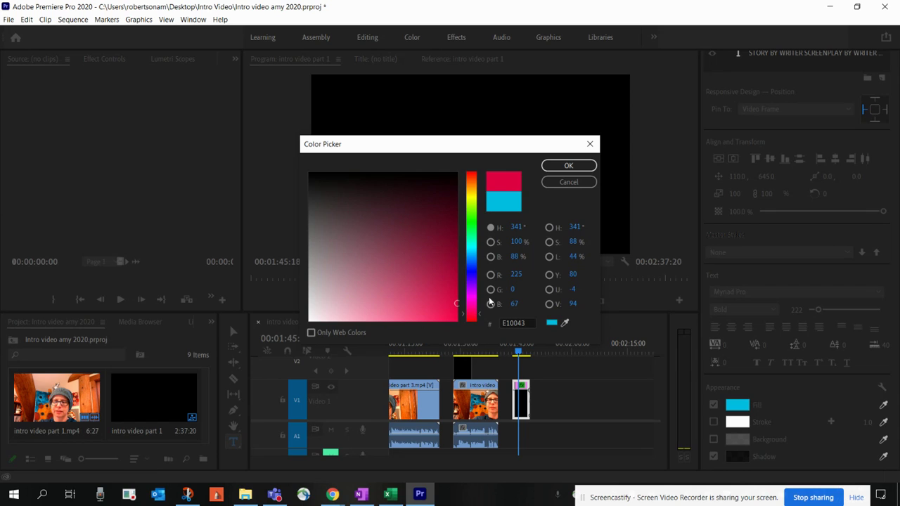
left_click(448, 296)
left_click(566, 166)
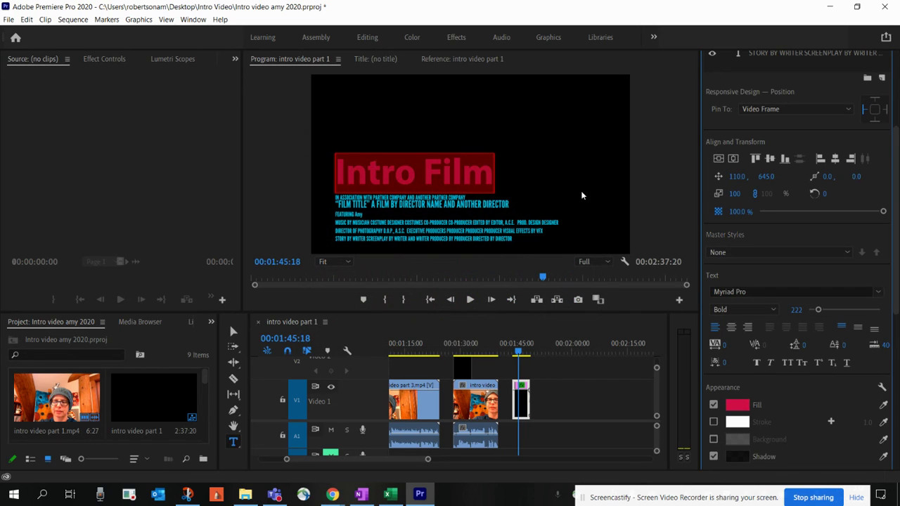
left_click(580, 194)
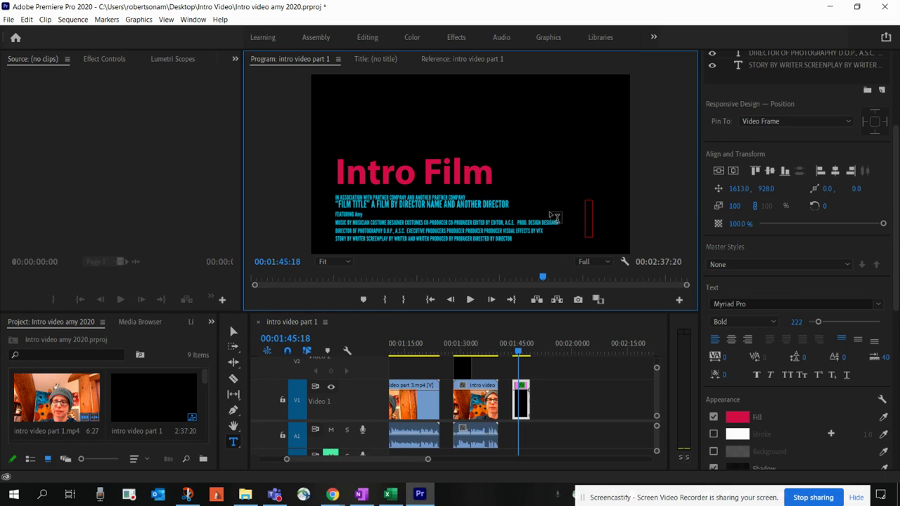
Keep the drop shadow on at 88% opacity and show the graphic's Effect Controls
scroll(794, 397, "down", 1)
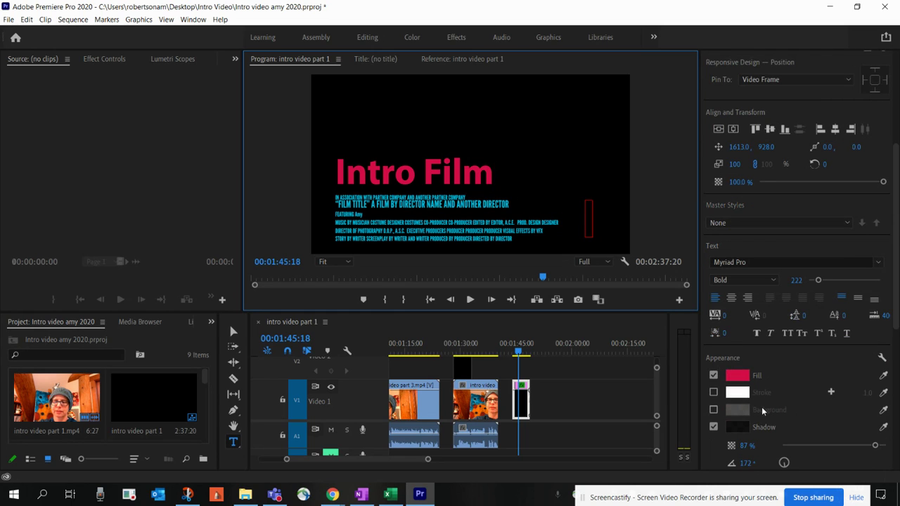
left_click(714, 426)
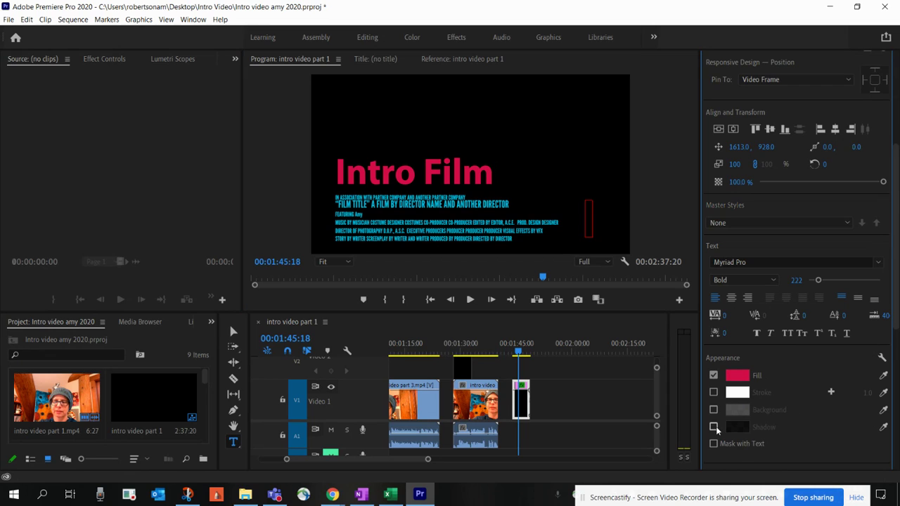
left_click(714, 426)
scroll(724, 427, "down", 1)
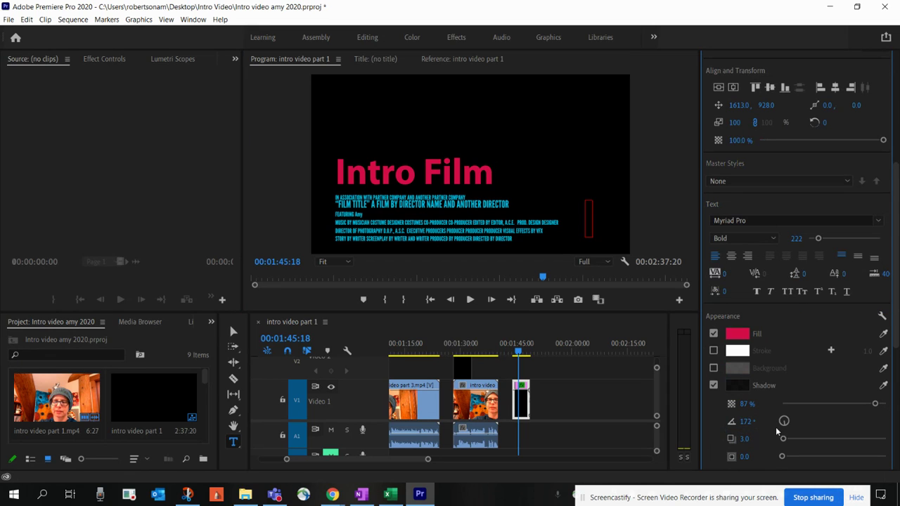
left_click_drag(875, 404, 834, 406)
left_click(873, 404)
left_click(116, 59)
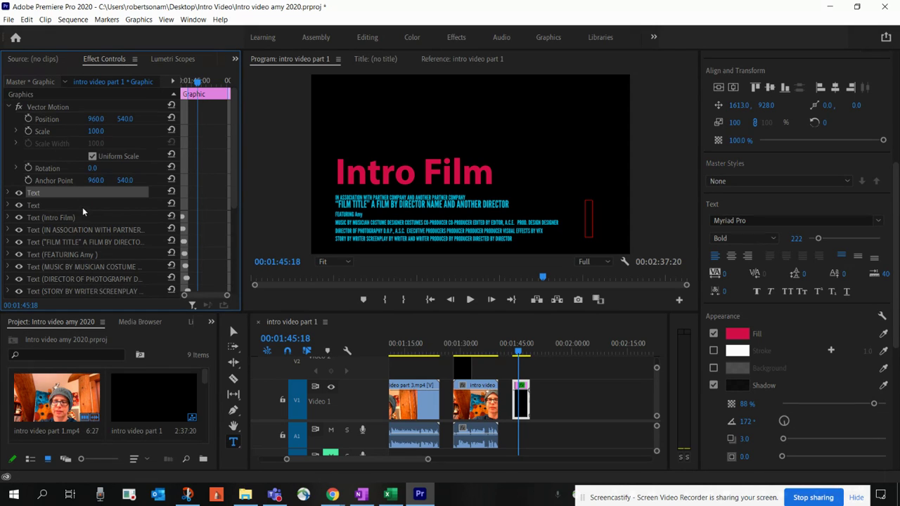
scroll(83, 209, "down", 5)
scroll(83, 217, "down", 2)
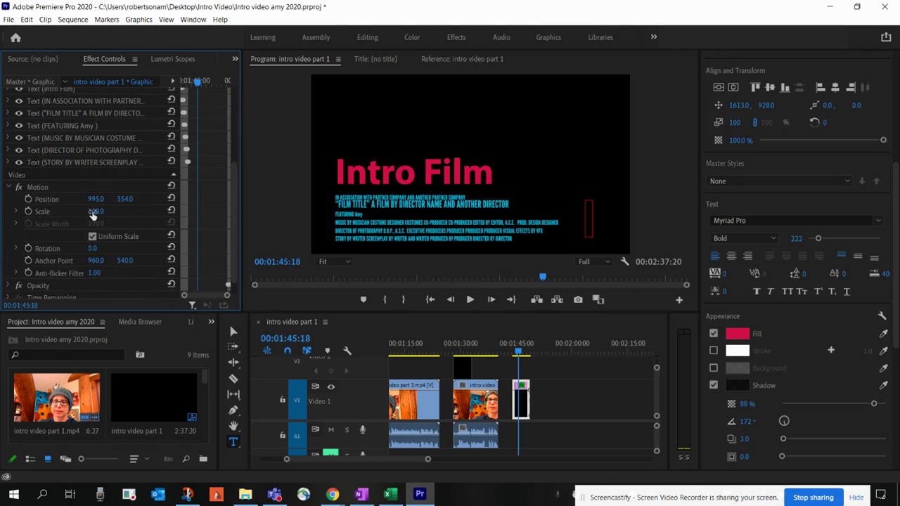
left_click_drag(99, 252, 42, 217)
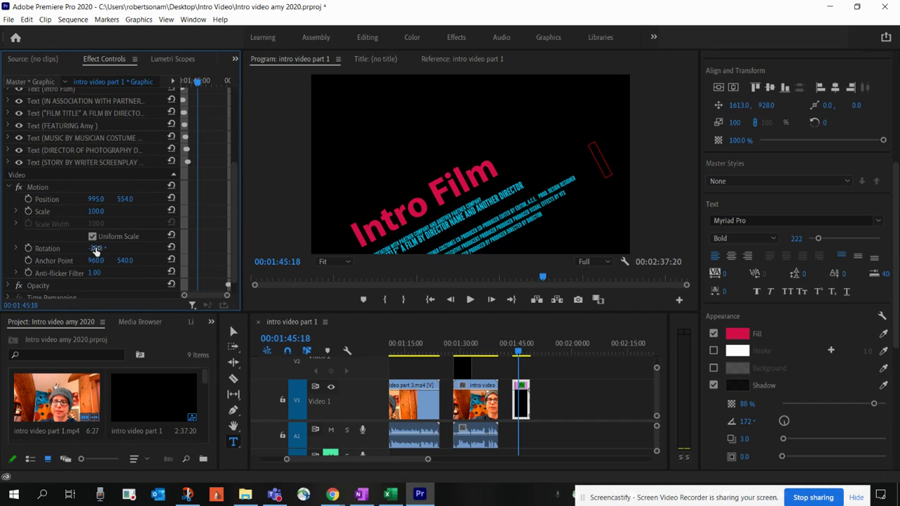
mouse_move(96, 249)
left_mouse_down()
mouse_move(83, 251)
mouse_move(112, 243)
mouse_move(106, 238)
left_mouse_up()
scroll(102, 232, "down", 1)
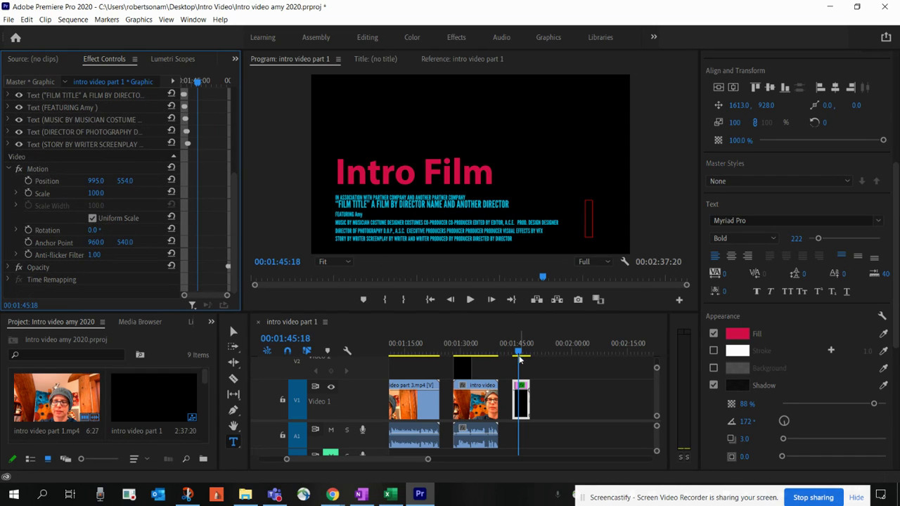
Zoom out the timeline and play the credits graphic twice to check how long it runs
left_click_drag(519, 354, 392, 354)
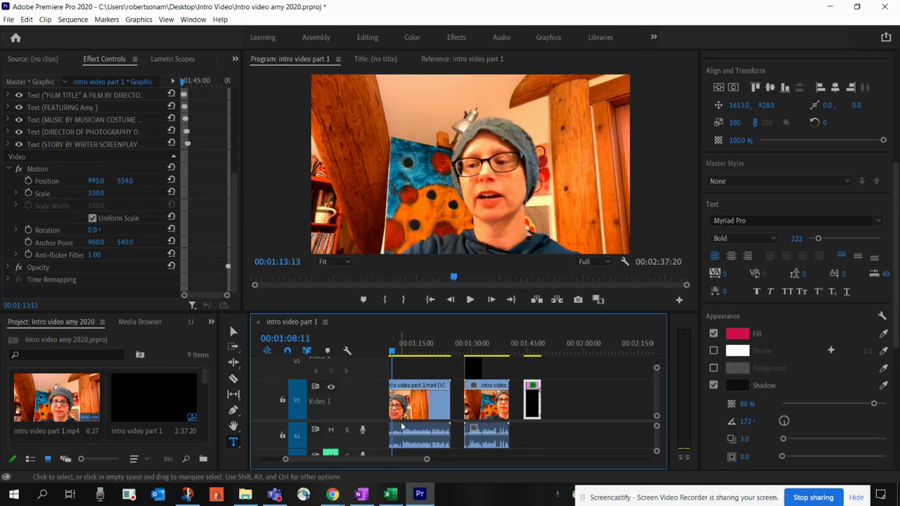
left_click_drag(426, 461, 442, 466)
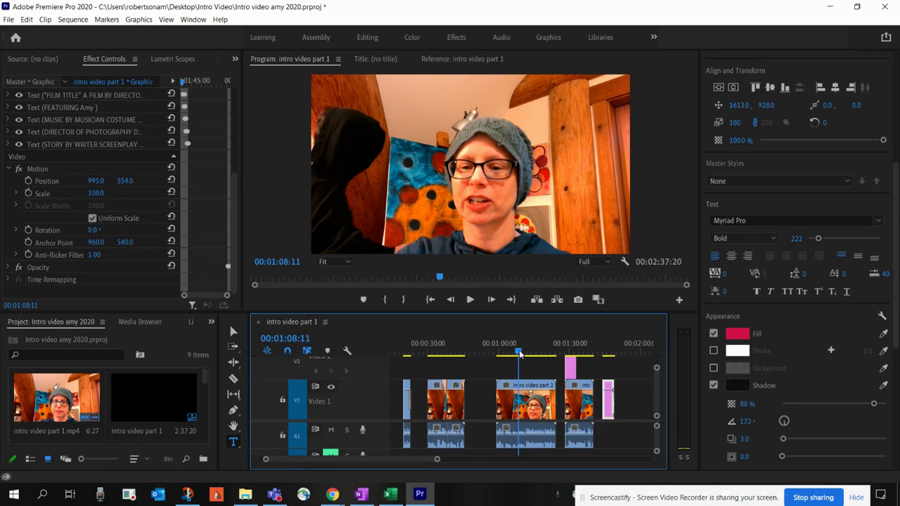
left_click_drag(518, 354, 603, 354)
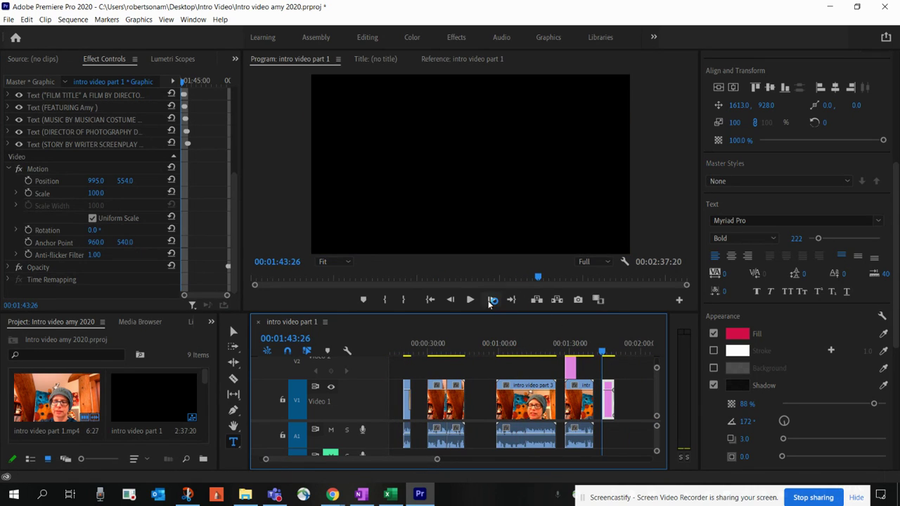
left_click(470, 299)
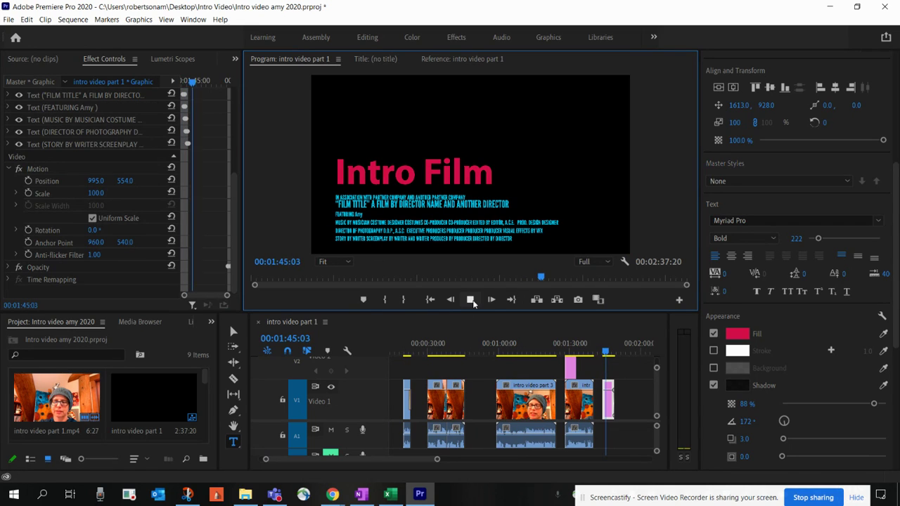
left_click(471, 300)
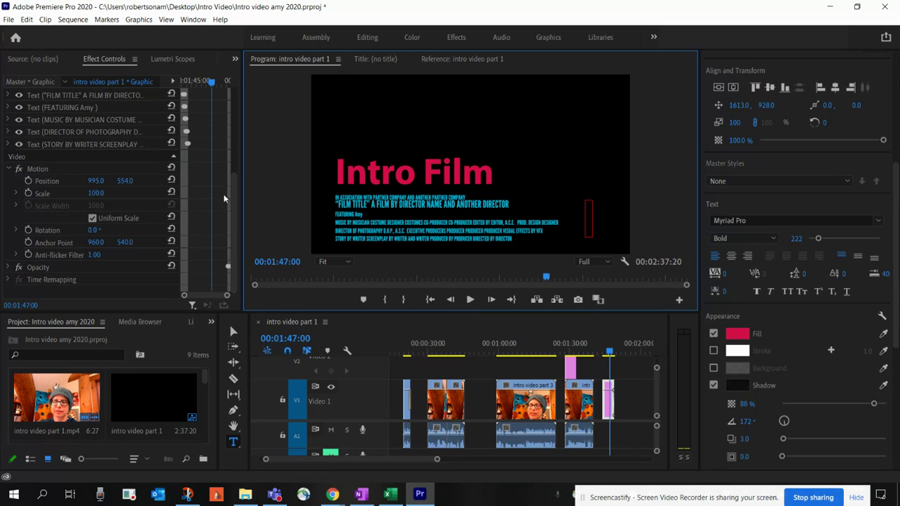
scroll(116, 160, "up", 5)
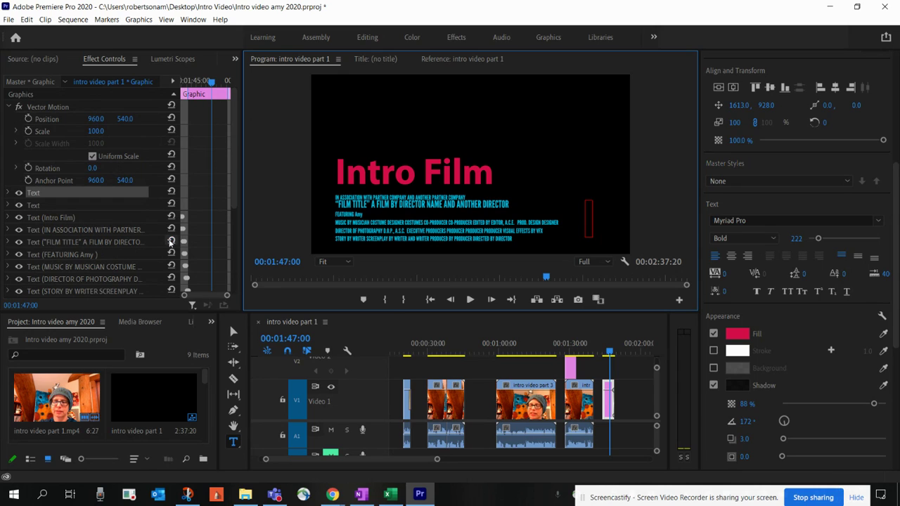
left_click(470, 300)
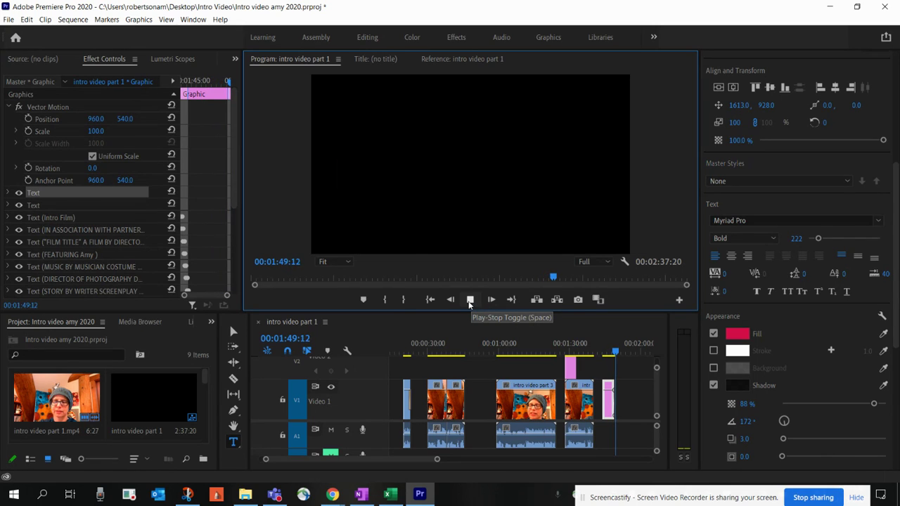
left_click(470, 299)
Extend the credits graphic on V1, preview the longer version, and select the MUSIC BY line
left_click_drag(613, 352, 606, 351)
left_click_drag(611, 405, 628, 405)
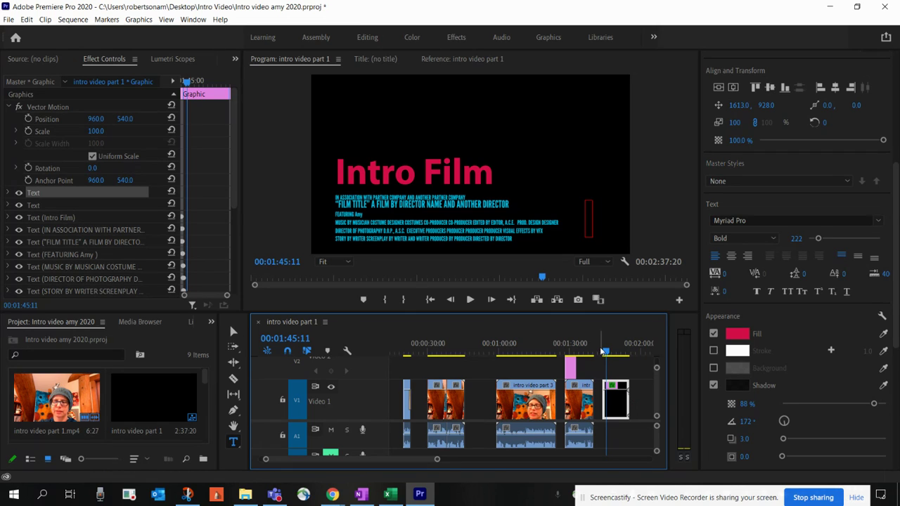
left_click(470, 299)
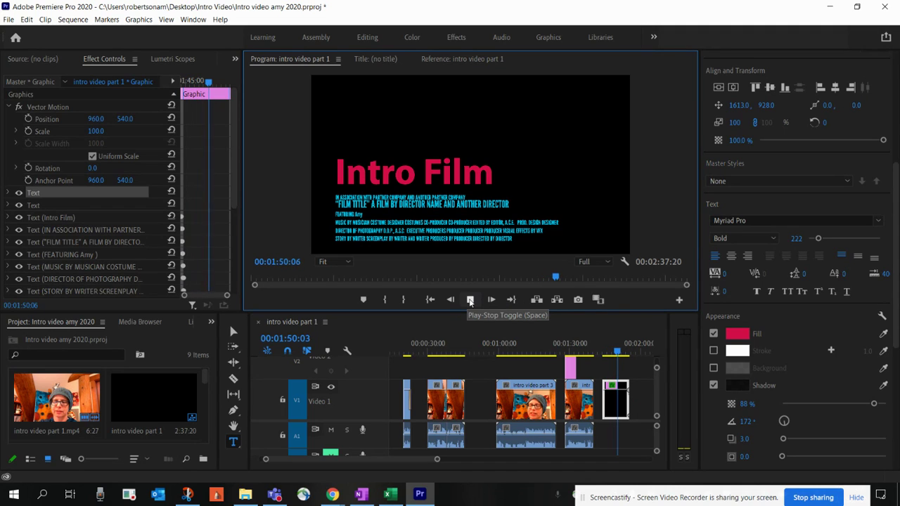
left_click(469, 300)
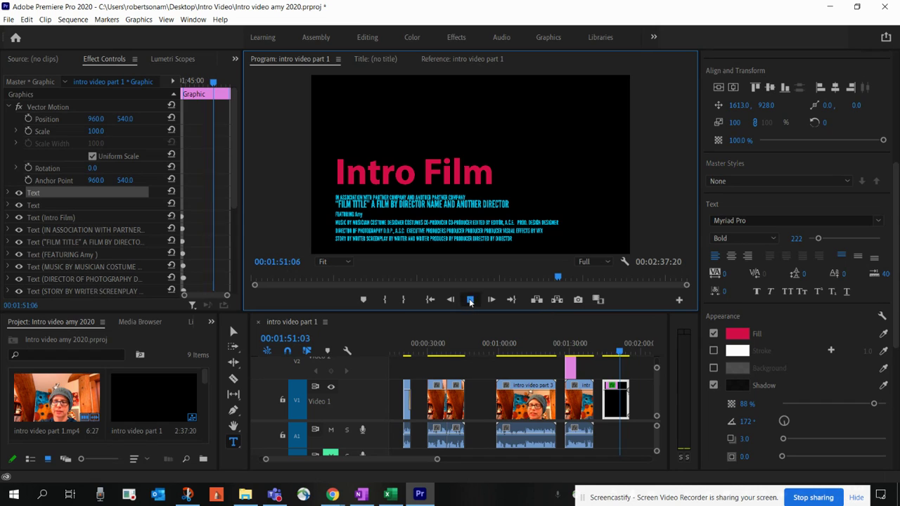
left_click(397, 222)
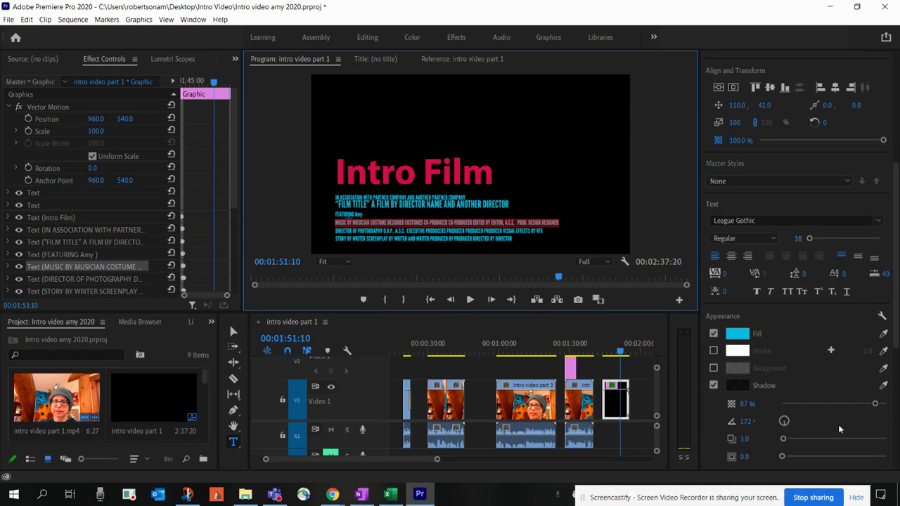
Raise the MUSIC BY line's Essential Graphics font size to 53 and save with Ctrl+S
left_click_drag(809, 240, 810, 240)
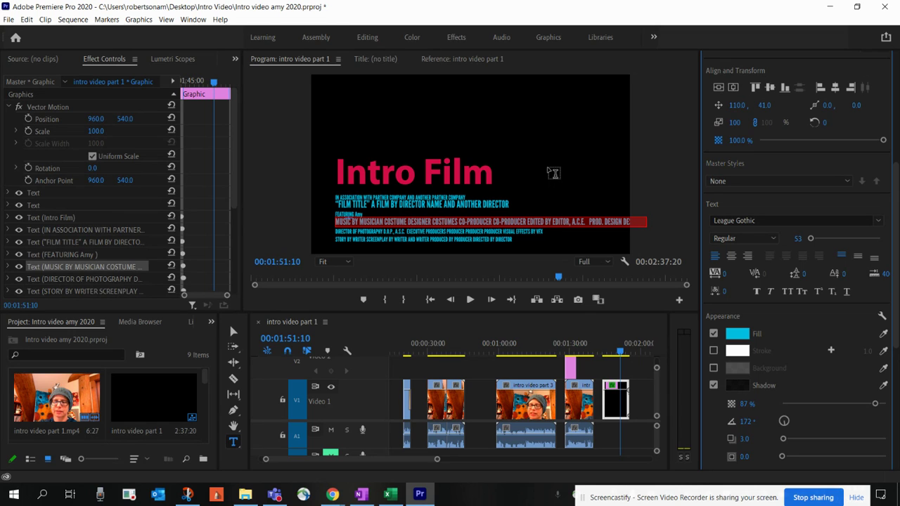
key("ctrl+s")
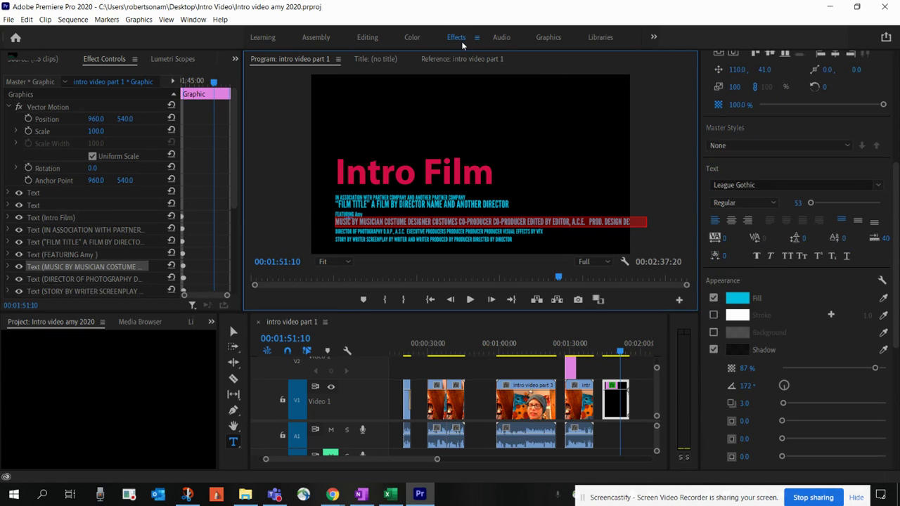
Switch to the Effects workspace and browse Essential Graphics templates such as Sports Intro and Sports Logo Loop
left_click(461, 40)
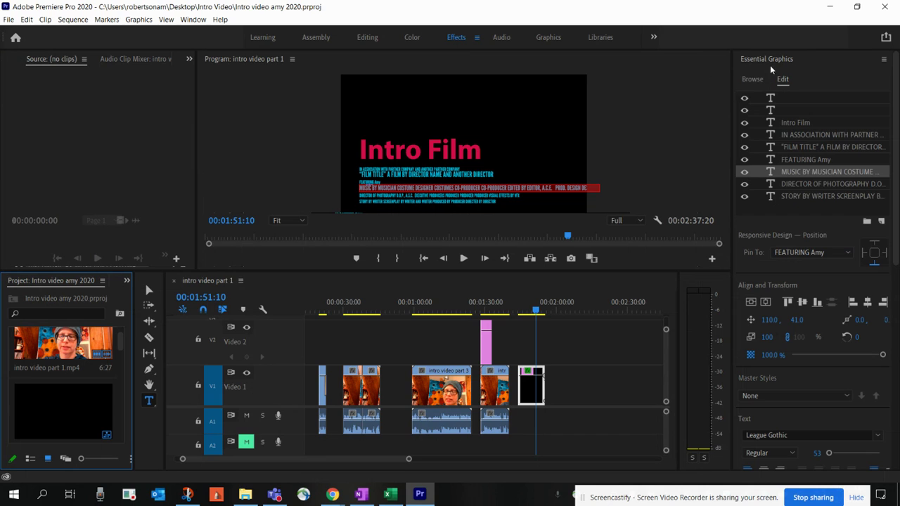
left_click(751, 82)
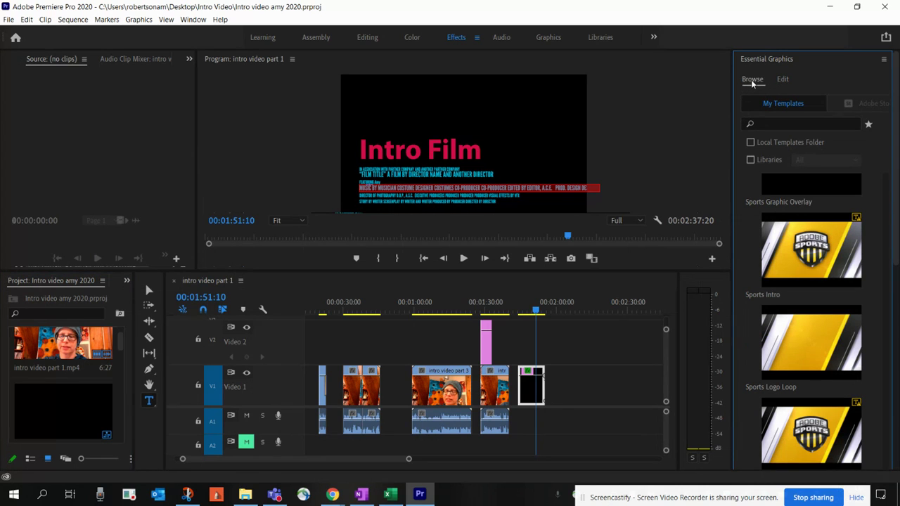